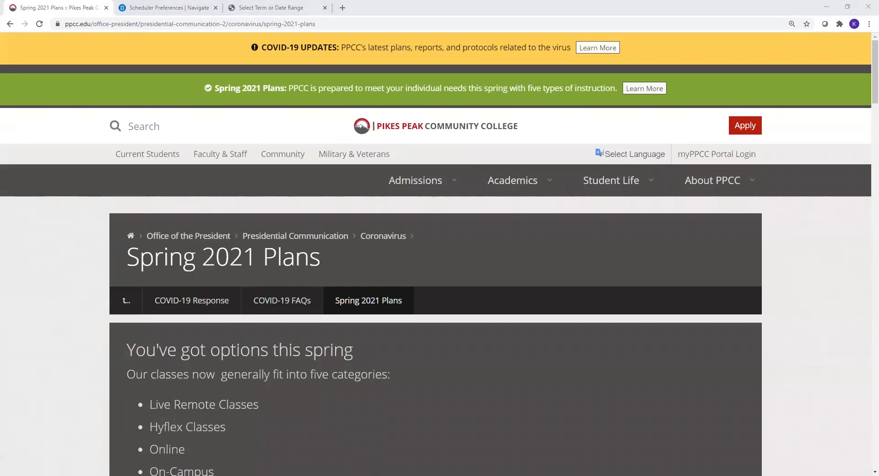
Step: Read the class-categories introduction and the Live Remote Classes description
scroll(553, 333, "down", 2)
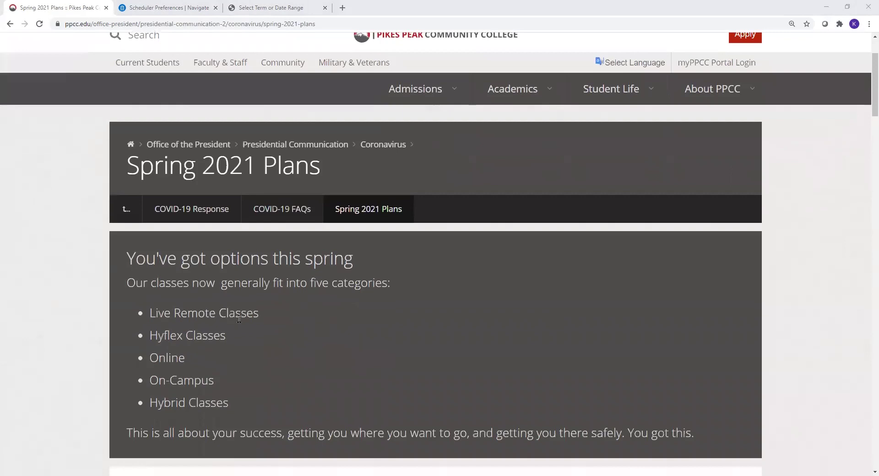
left_click_drag(127, 282, 390, 283)
left_click(390, 283)
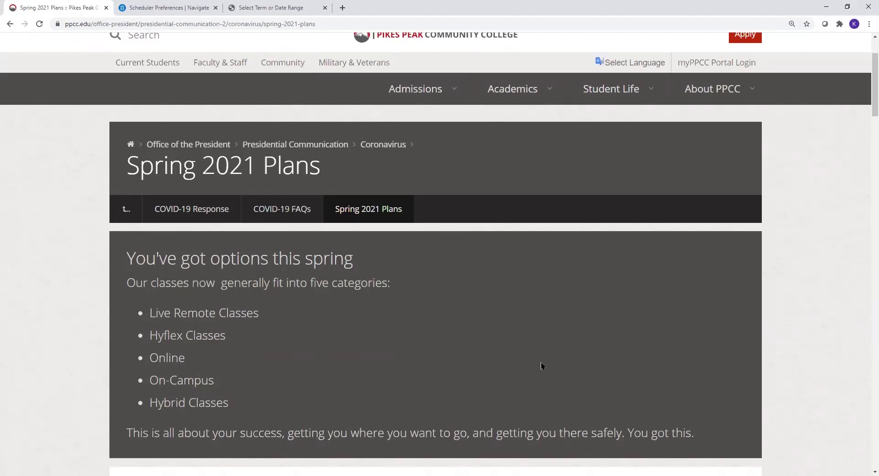
scroll(795, 350, "down", 5)
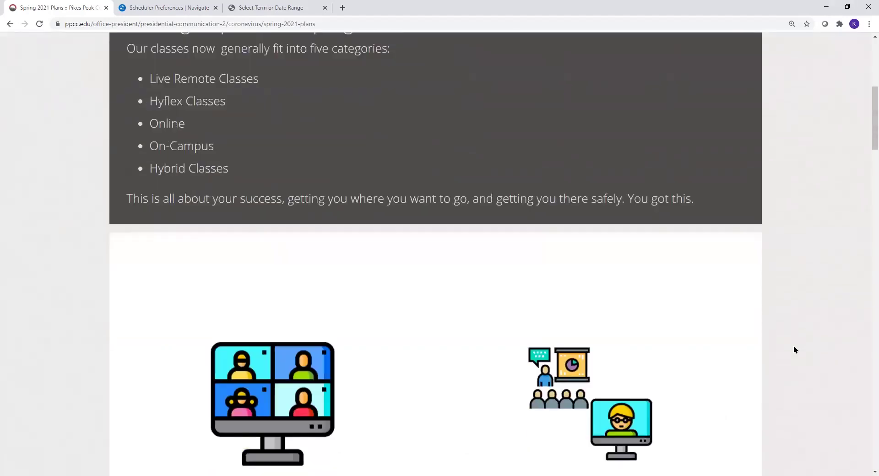
scroll(795, 350, "down", 5)
scroll(794, 350, "down", 2)
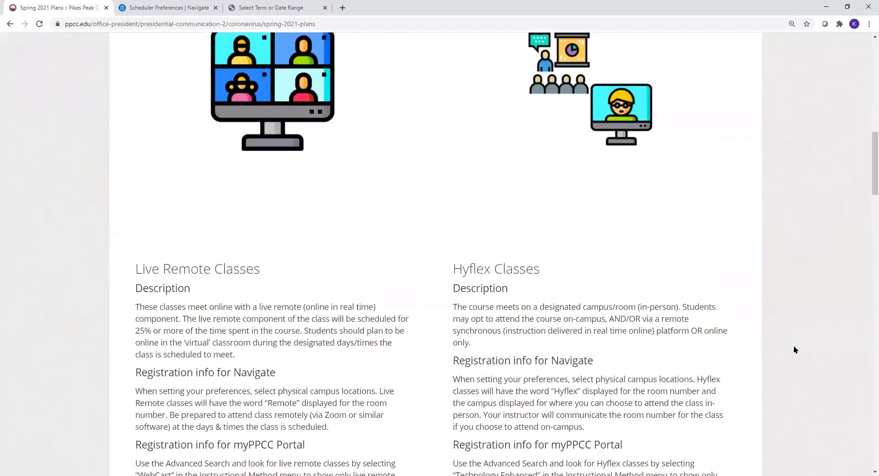
scroll(794, 349, "down", 4)
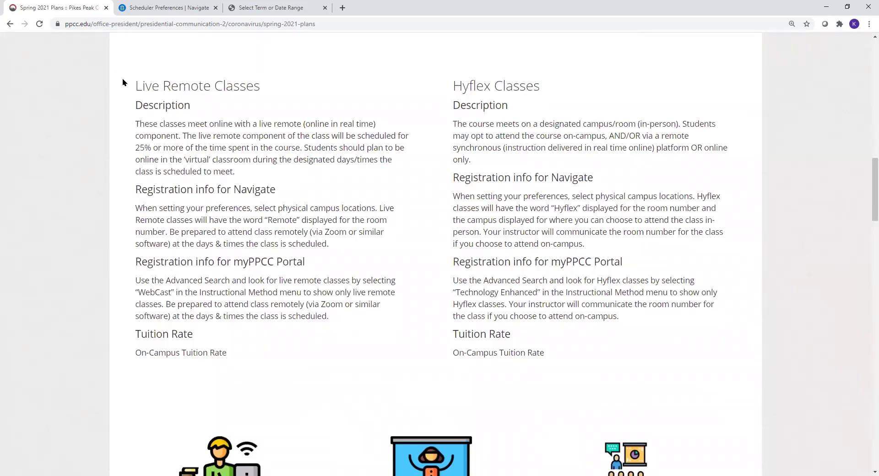
left_click_drag(130, 83, 262, 87)
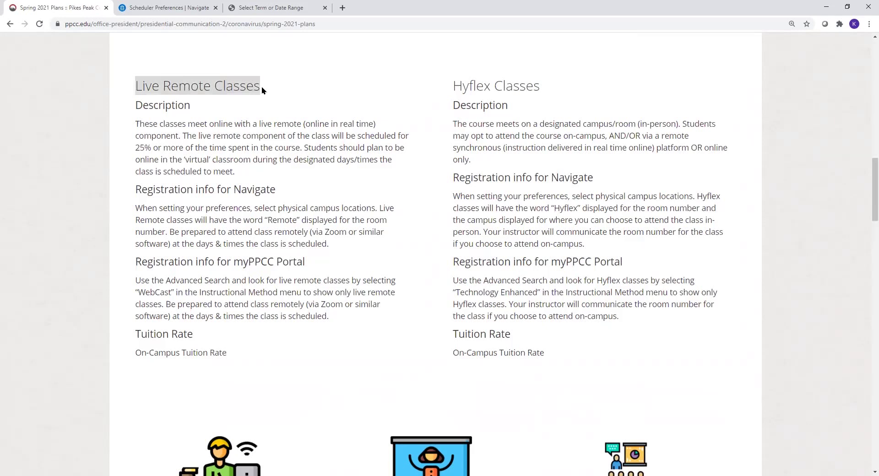
left_click(262, 86)
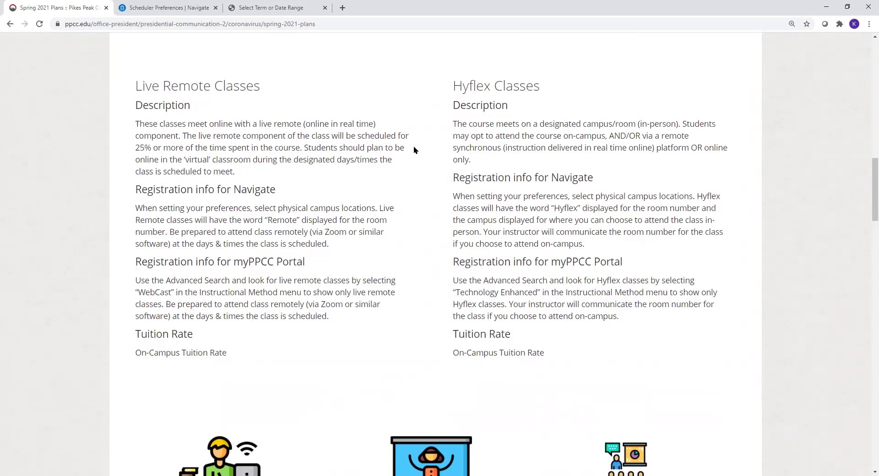
Step: Review the Online, On-Campus, Hyflex and Hybrid class type descriptions
scroll(416, 147, "down", 10)
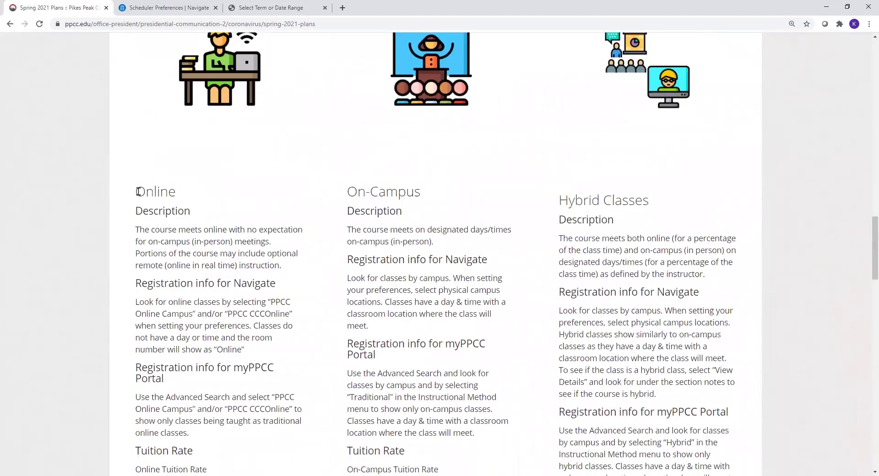
left_click_drag(137, 191, 176, 191)
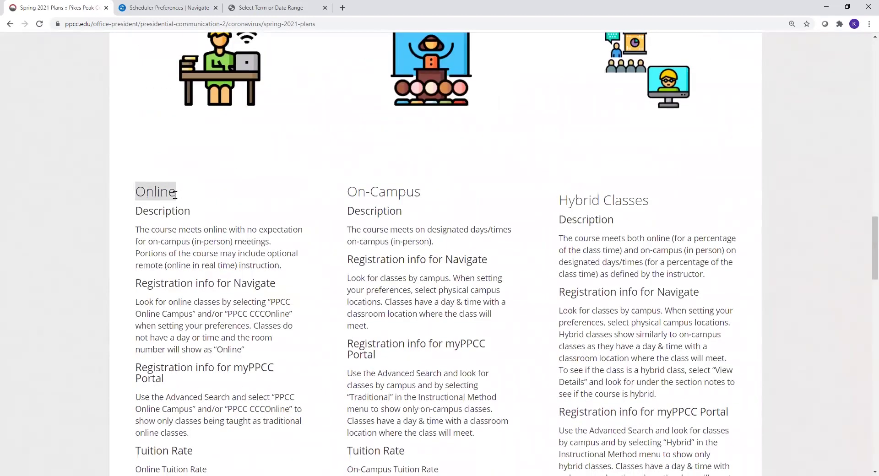
left_click(226, 205)
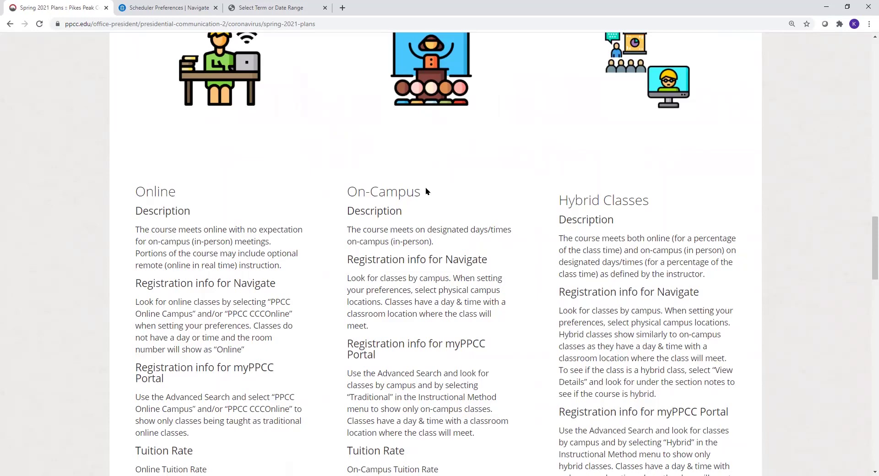
scroll(463, 186, "down", 1)
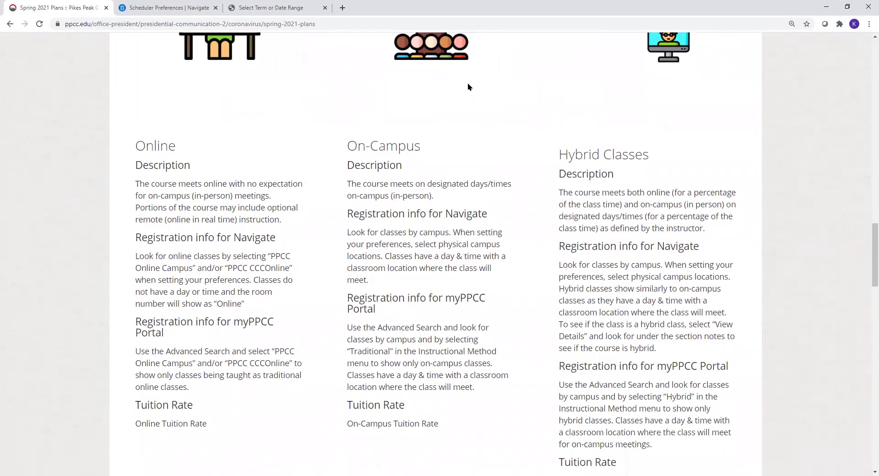
left_click_drag(347, 146, 419, 145)
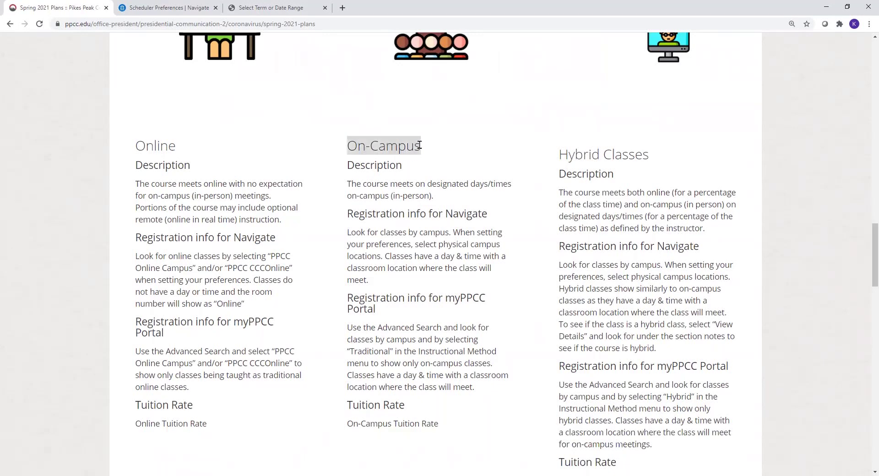
left_click(462, 151)
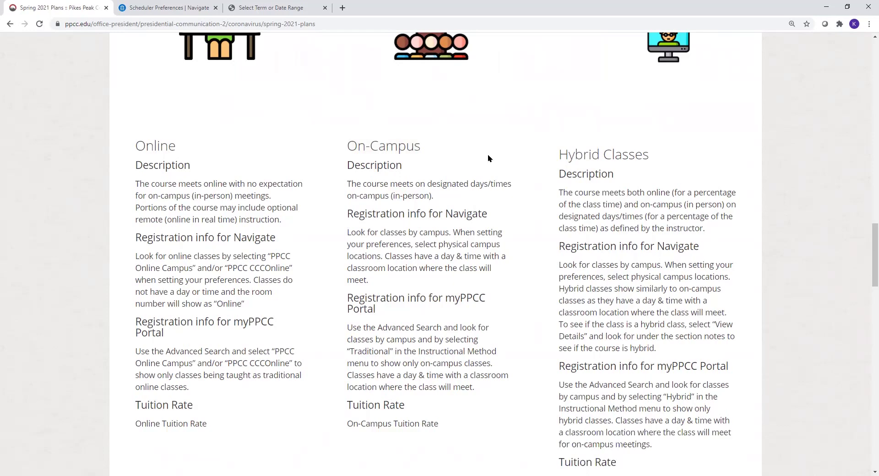
scroll(488, 155, "up", 12)
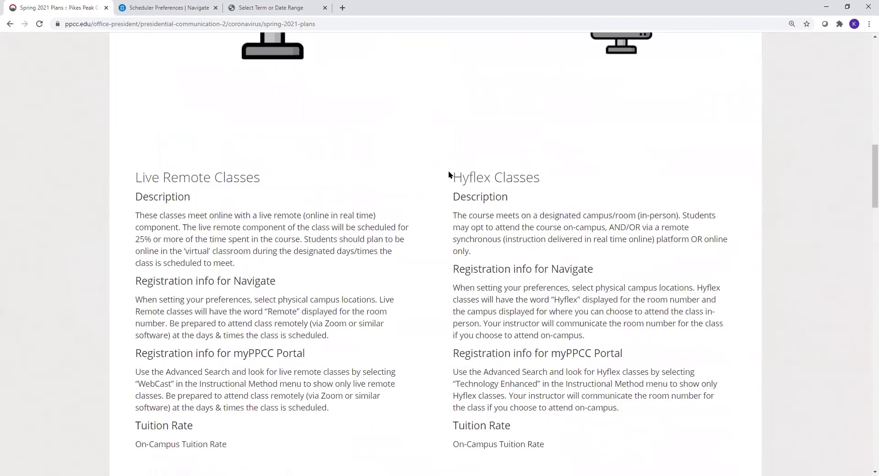
left_click_drag(455, 177, 539, 179)
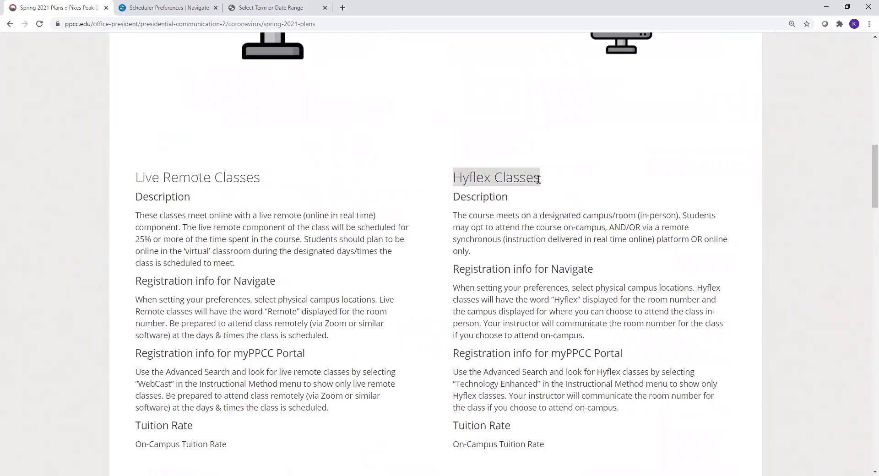
left_click(577, 173)
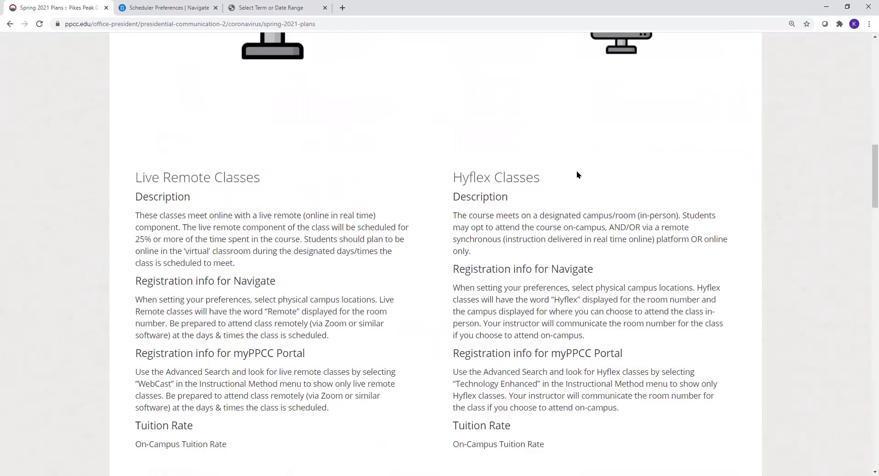
scroll(577, 173, "down", 10)
left_click_drag(566, 112, 655, 117)
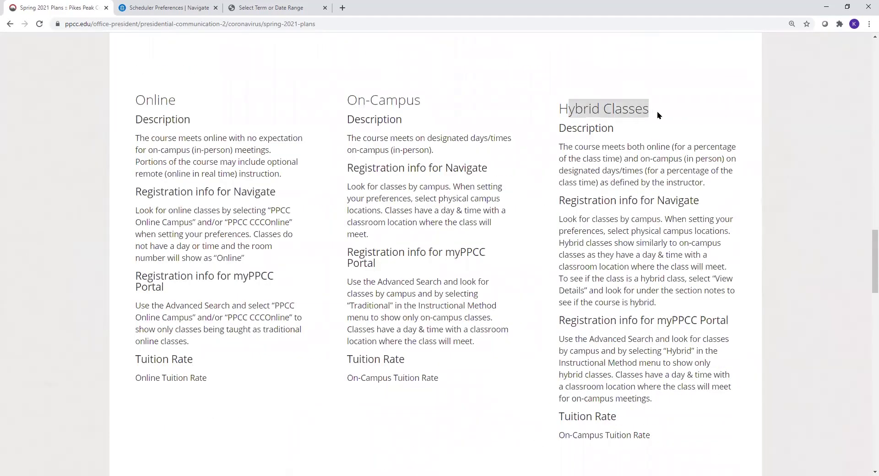
left_click(657, 112)
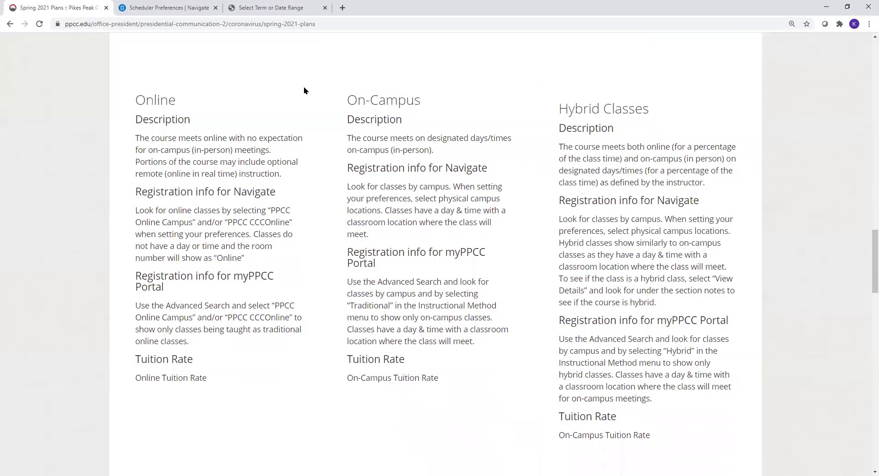
Step: In Navigate, tick PPCC Centennial Campus and save the scheduling preferences
left_click(172, 9)
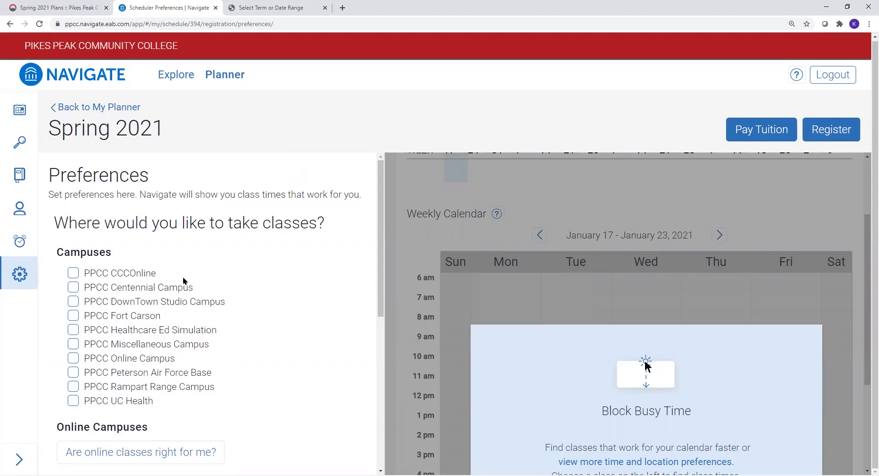
left_click(73, 287)
scroll(274, 303, "down", 1)
scroll(274, 298, "down", 1)
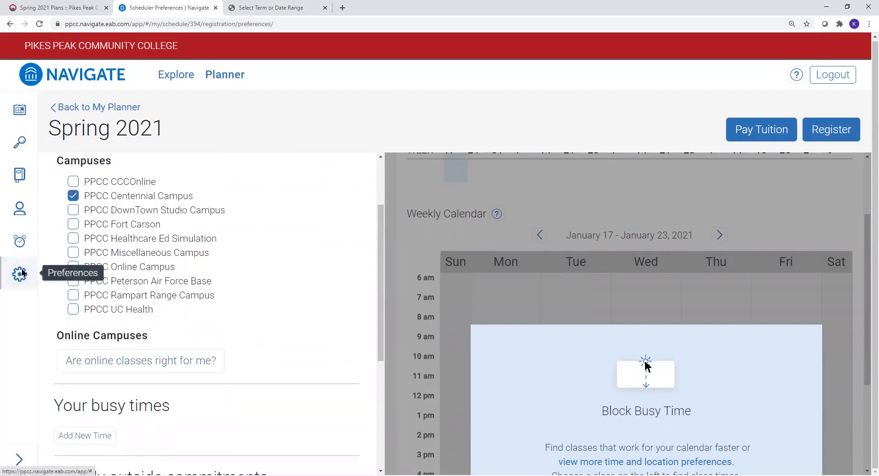
scroll(53, 376, "down", 1)
scroll(53, 376, "down", 4)
left_click(110, 440)
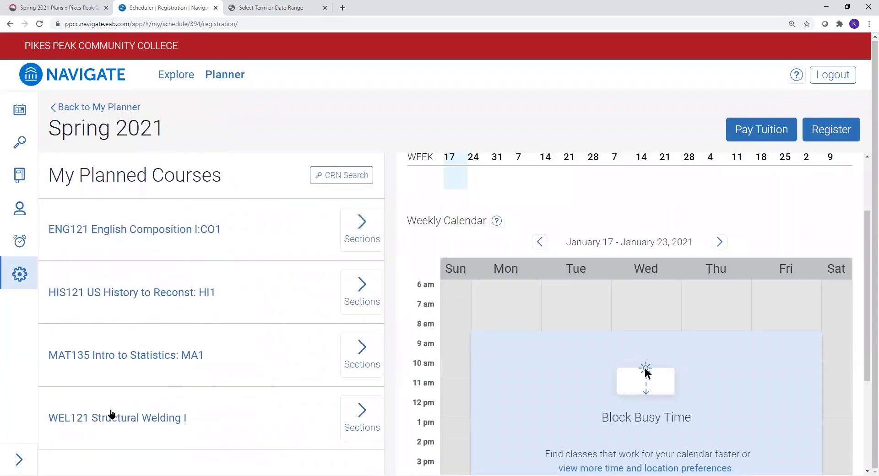
Step: Drag ENG121 section CRN 34288 onto the weekly calendar
left_click(362, 224)
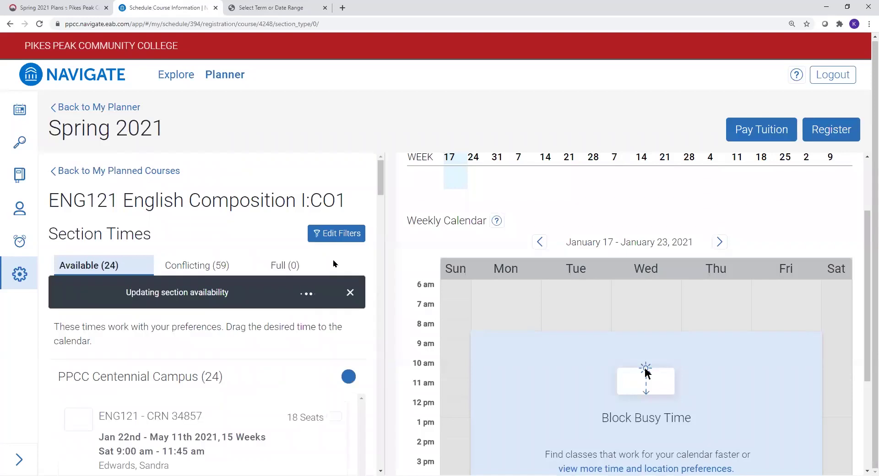
scroll(333, 259, "down", 5)
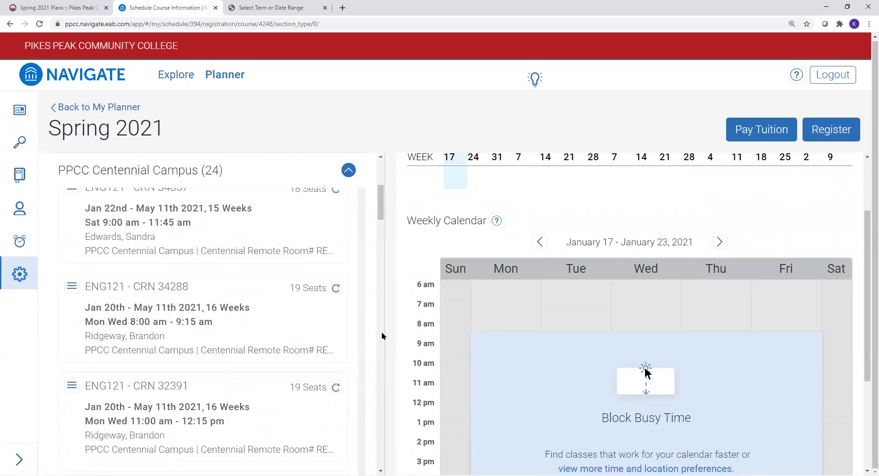
mouse_move(341, 321)
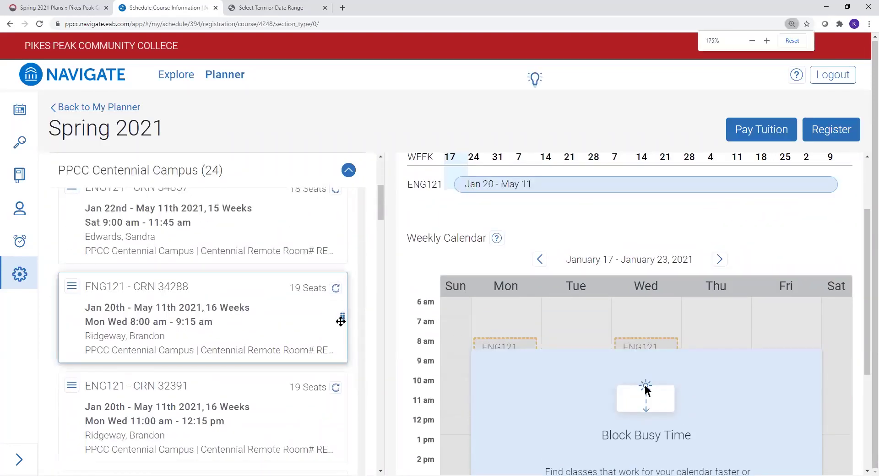
key("ctrl+plus")
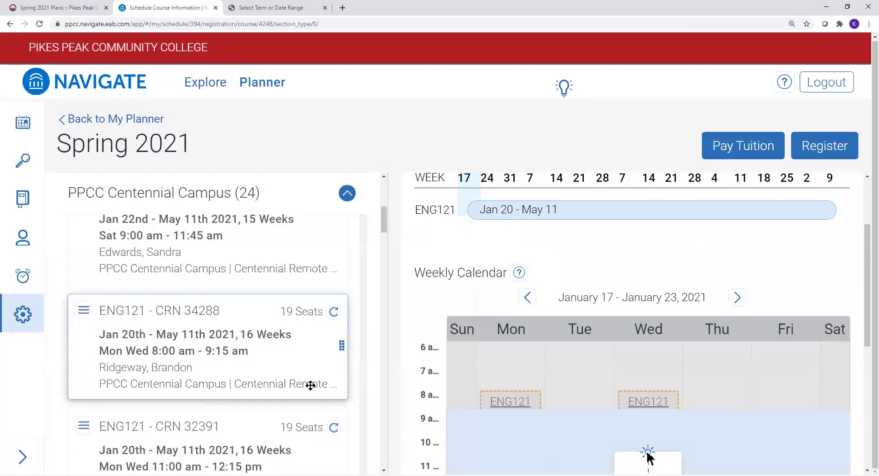
left_click_drag(228, 330, 616, 401)
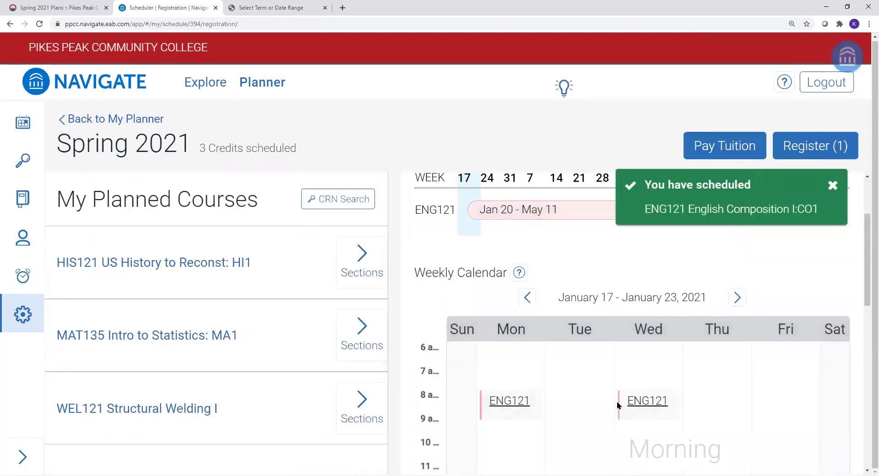
key("ctrl+minus")
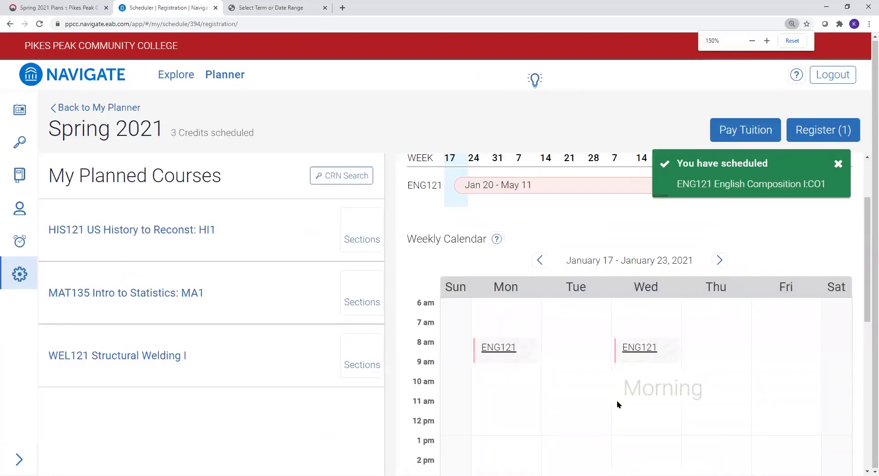
Step: Check the scheduled ENG121 Mon/Wed 8:00–9:15 am meeting time and REMOTE room
scroll(616, 400, "down", 5)
scroll(613, 398, "down", 5)
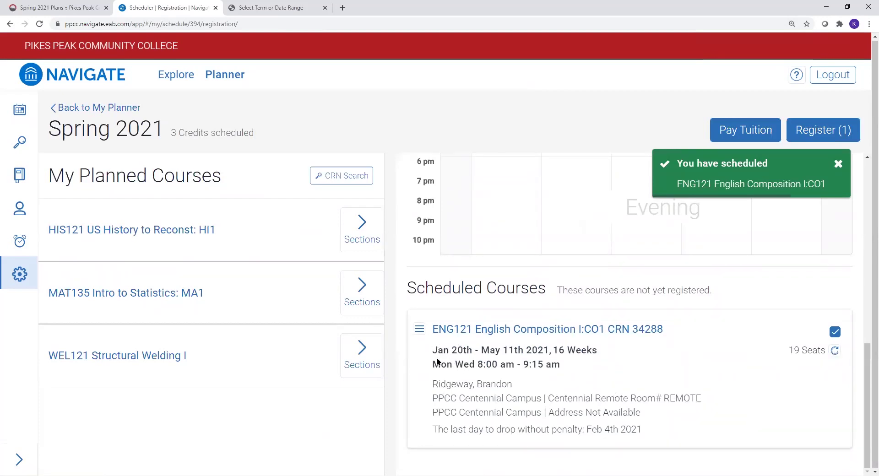
left_click_drag(434, 363, 561, 363)
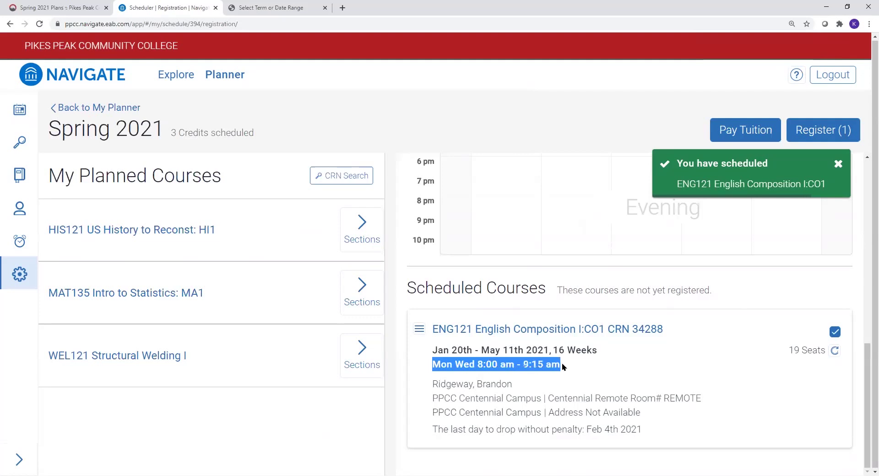
left_click(561, 364)
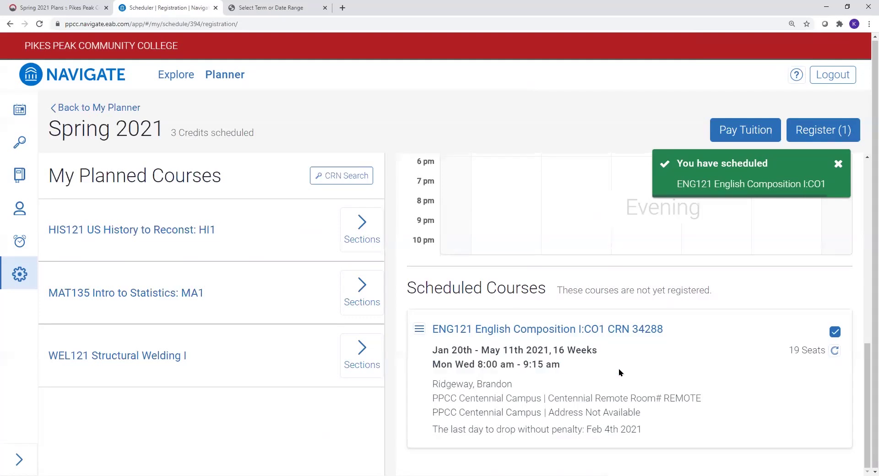
left_click_drag(664, 396, 705, 398)
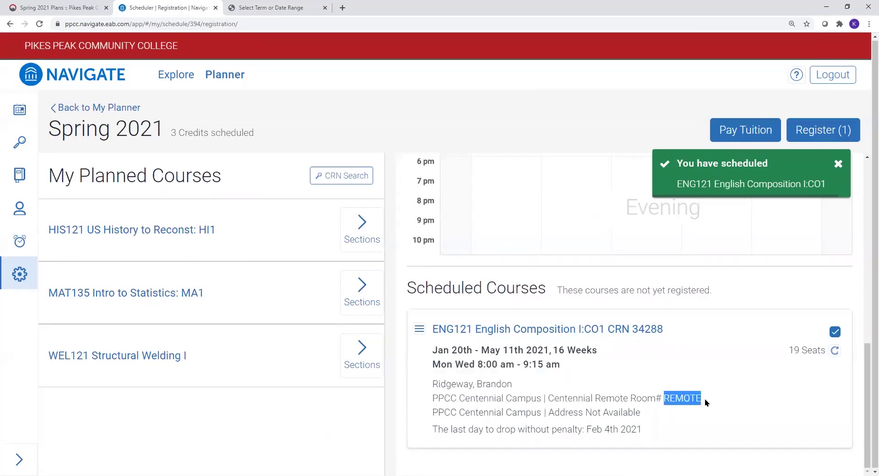
left_click(704, 398)
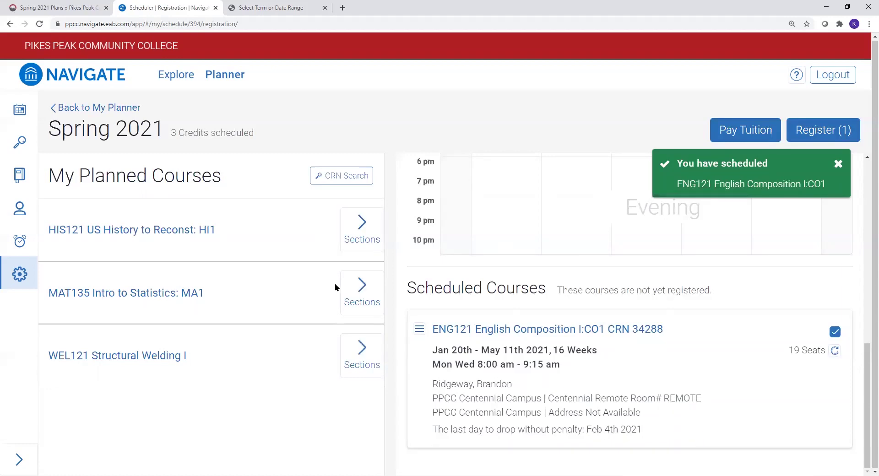
Step: Show MAT135 sections and view the three meetings of CRN 31006
left_click(362, 291)
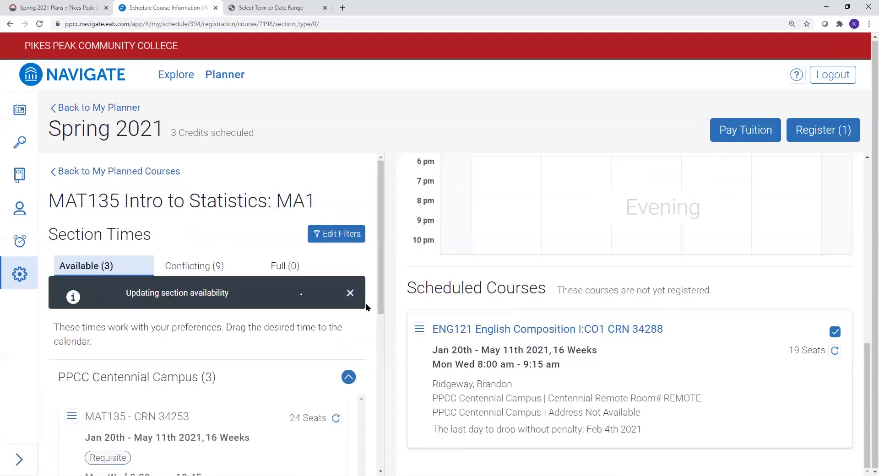
scroll(370, 319, "down", 3)
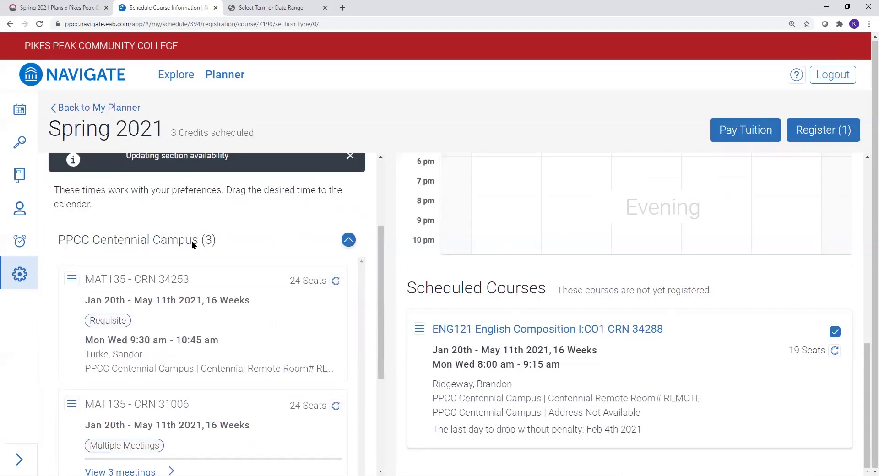
scroll(192, 245, "down", 3)
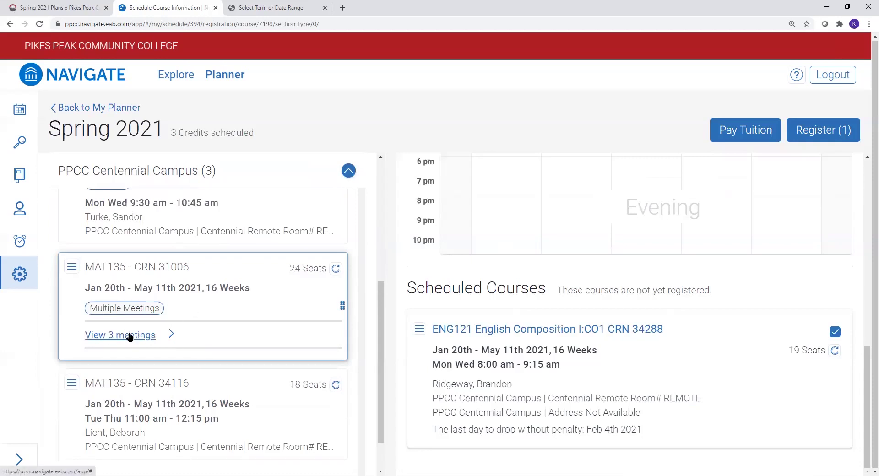
left_click(147, 337)
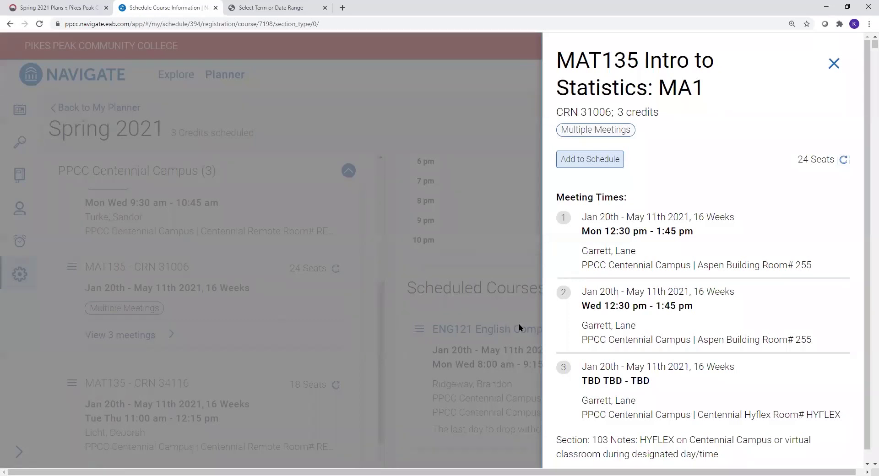
Step: Review CRN 31006's Monday and Wednesday 12:30 pm HYFLEX meetings, then add it to the schedule
left_click_drag(558, 67, 703, 67)
left_click(704, 68)
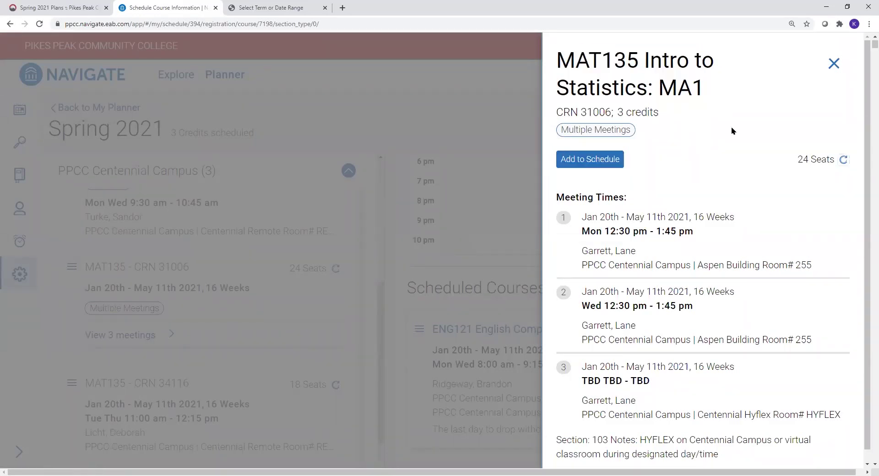
scroll(732, 127, "down", 1)
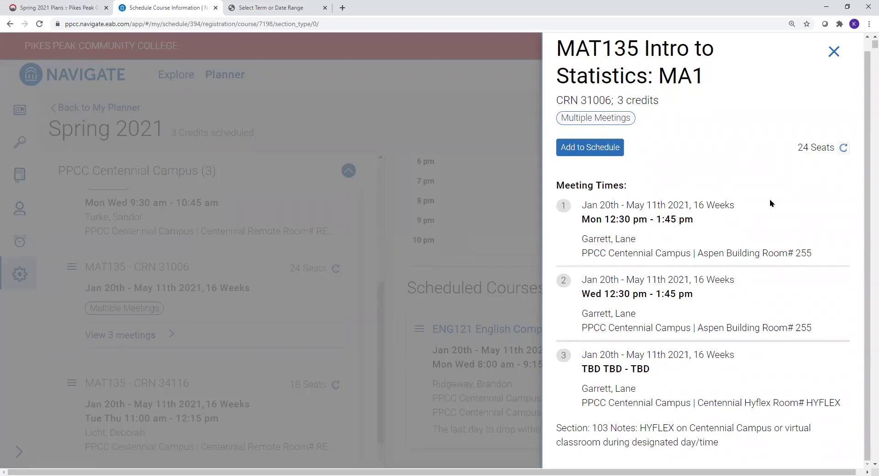
left_click_drag(582, 219, 647, 219)
left_click(646, 221)
left_click_drag(583, 294, 645, 294)
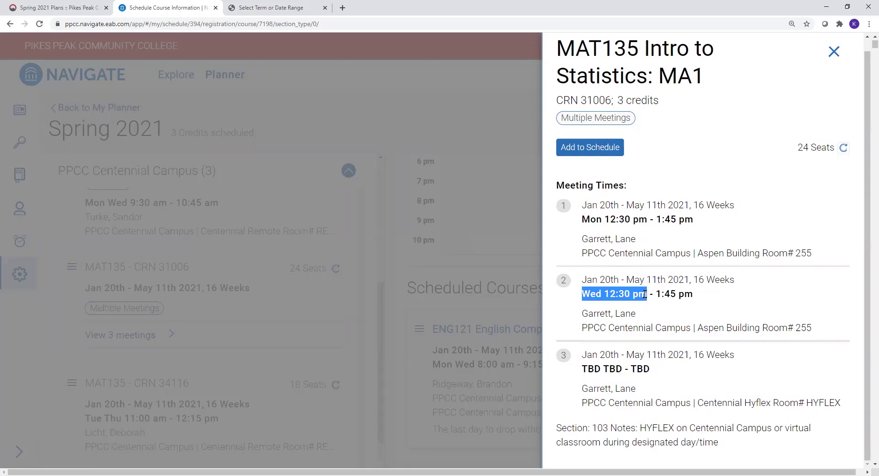
left_click(646, 295)
triple_click(812, 327)
left_click(812, 328)
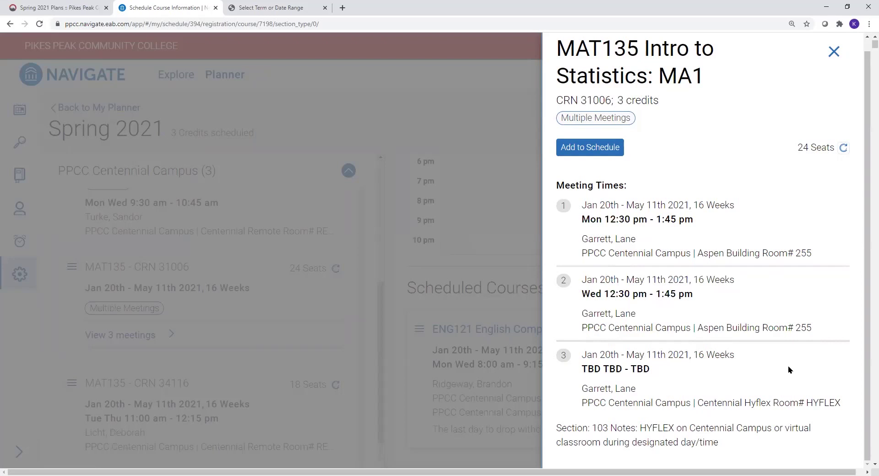
left_click_drag(809, 401, 845, 403)
left_click(839, 404)
left_click(617, 149)
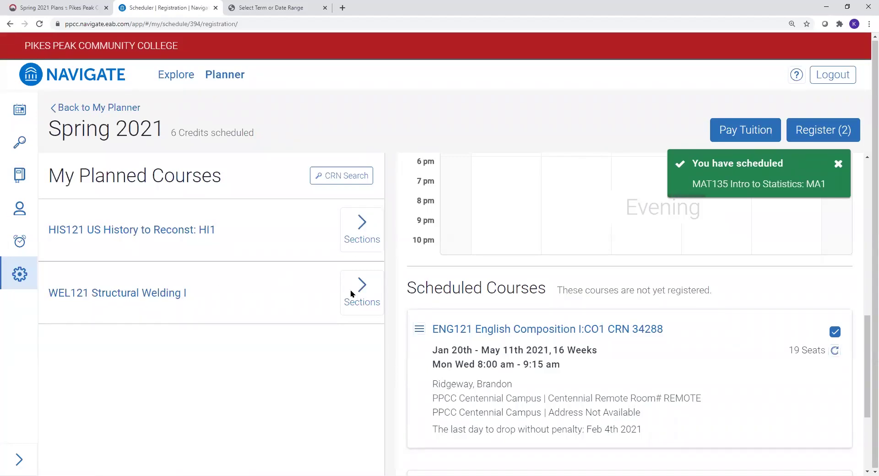
Step: Schedule WEL121 CRN 32870 (Thu 11:45 am–5:15 pm) on the calendar, then bring up Preferences
left_click(369, 293)
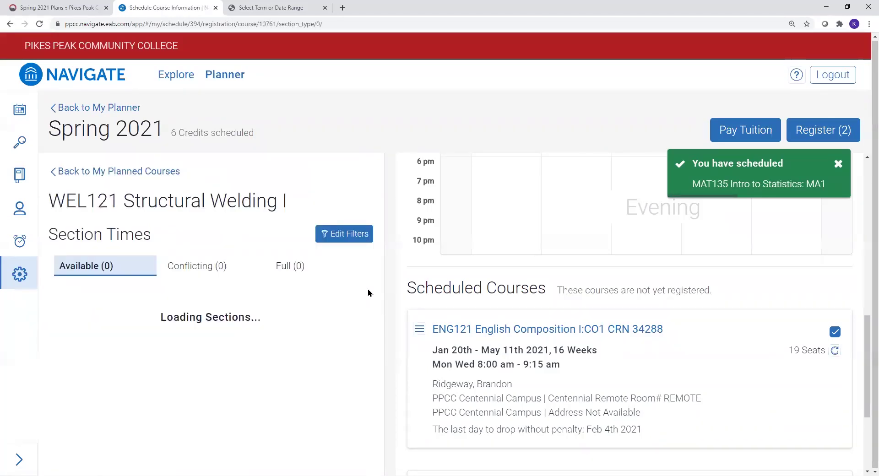
scroll(367, 323, "down", 3)
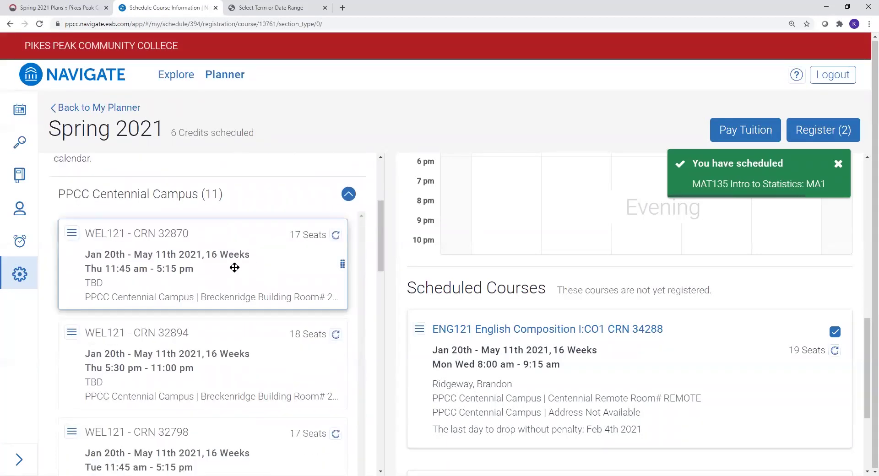
left_click_drag(234, 267, 623, 211)
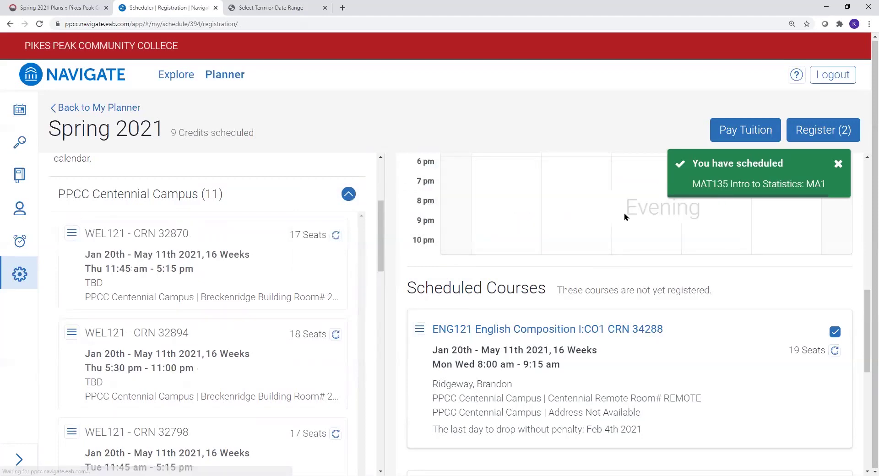
scroll(601, 307, "down", 8)
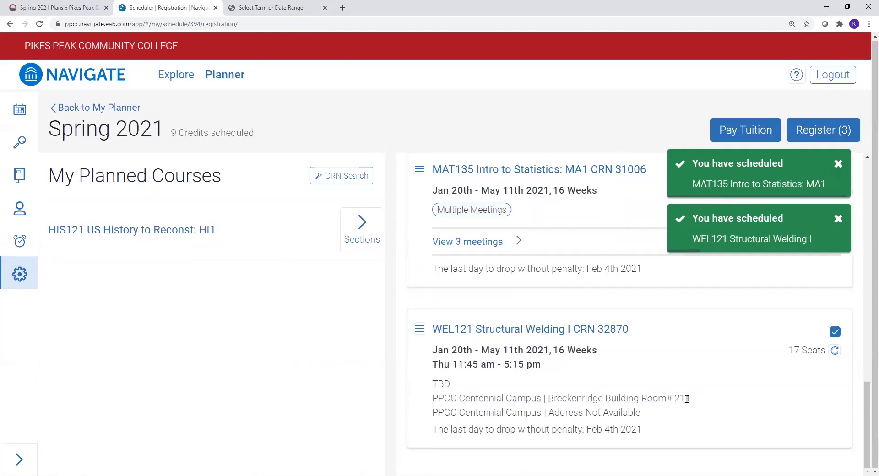
left_click(173, 355)
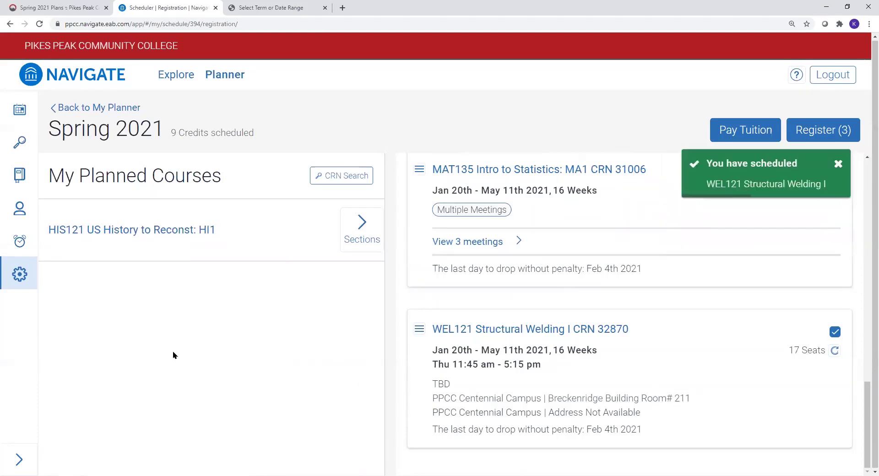
left_click(21, 275)
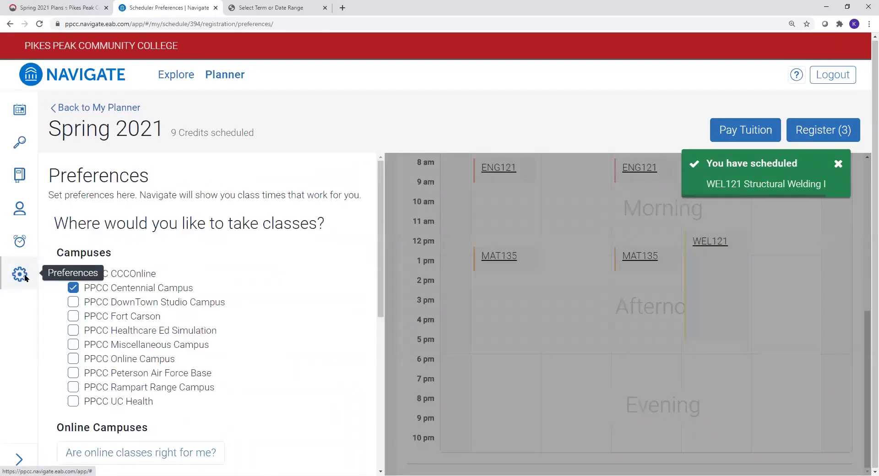
Step: Swap PPCC Centennial Campus for PPCC Online Campus in the campus preferences and save
left_click(74, 358)
left_click(73, 287)
left_click_drag(85, 359, 168, 360)
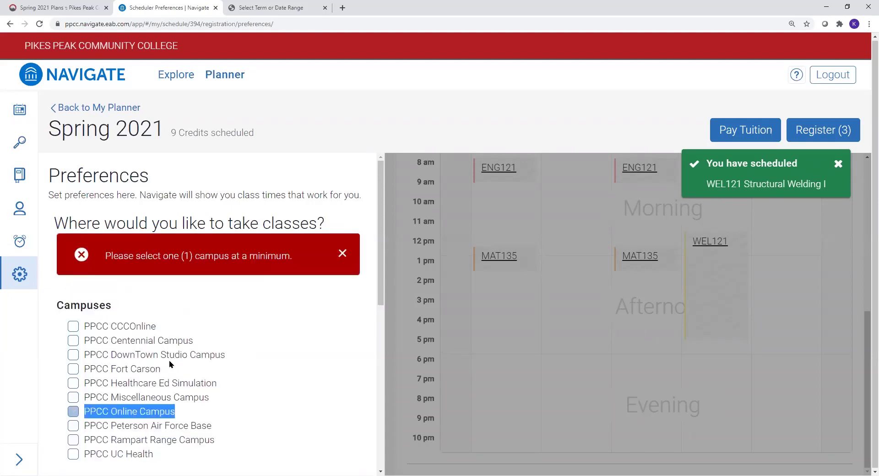
left_click(101, 411)
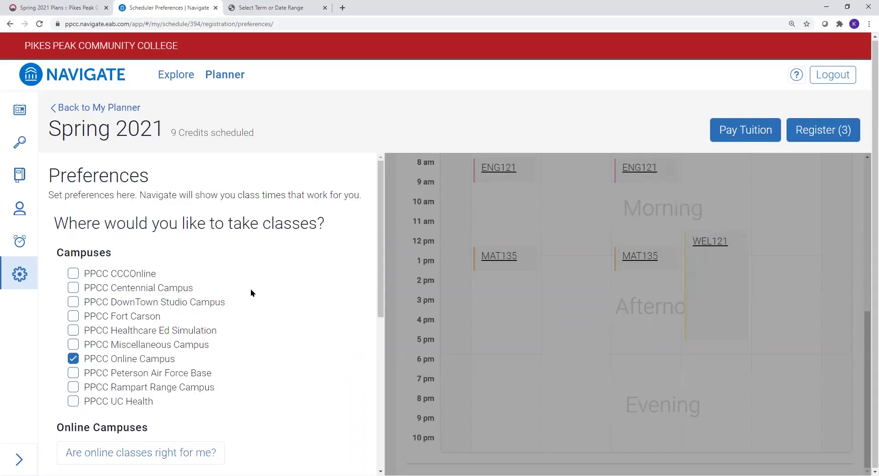
scroll(256, 298, "down", 6)
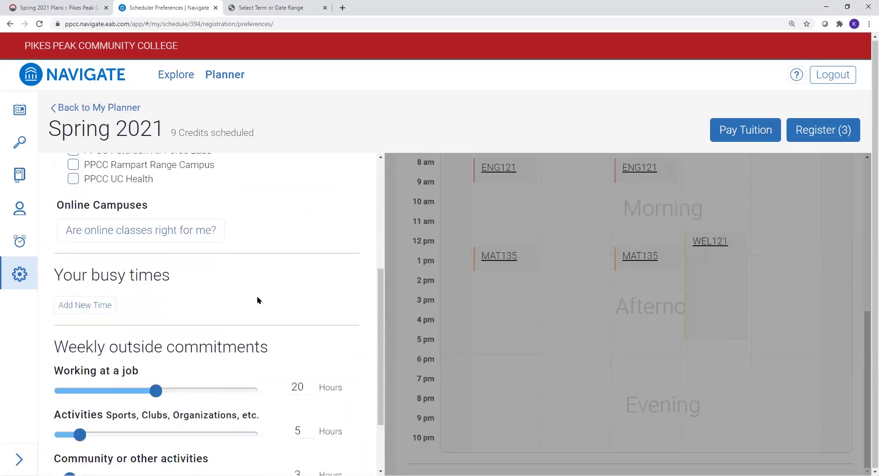
left_click(146, 440)
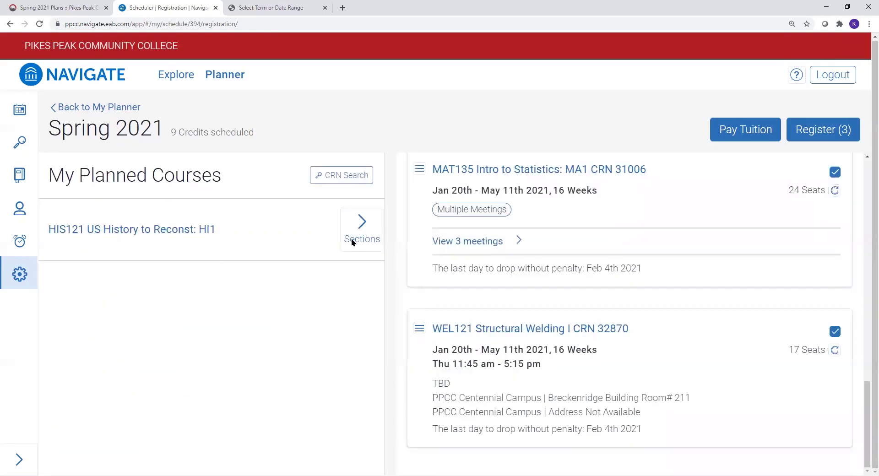
Step: Review the online HIS121 sections, try scheduling CRN 32923, then go to the Banner term page
left_click(354, 228)
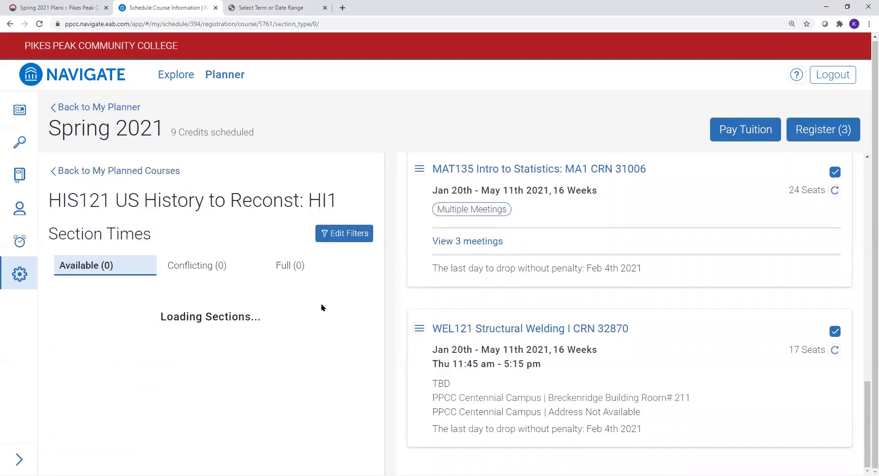
scroll(321, 302, "down", 5)
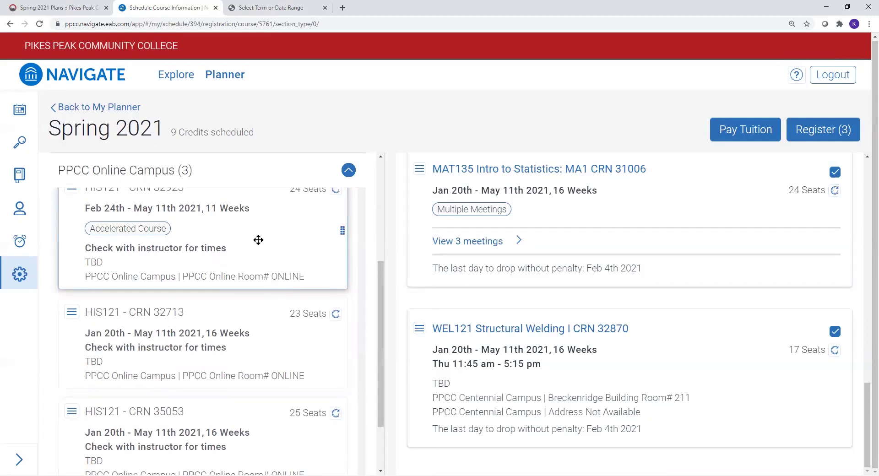
left_click_drag(458, 283, 676, 269)
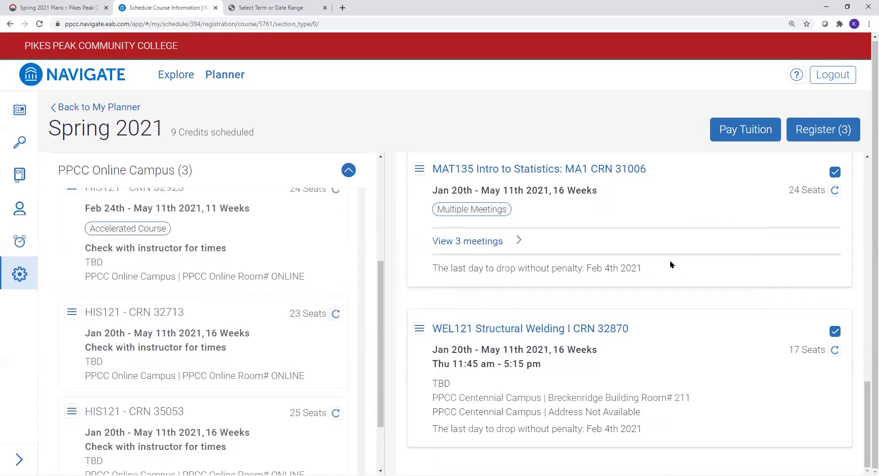
left_click(279, 7)
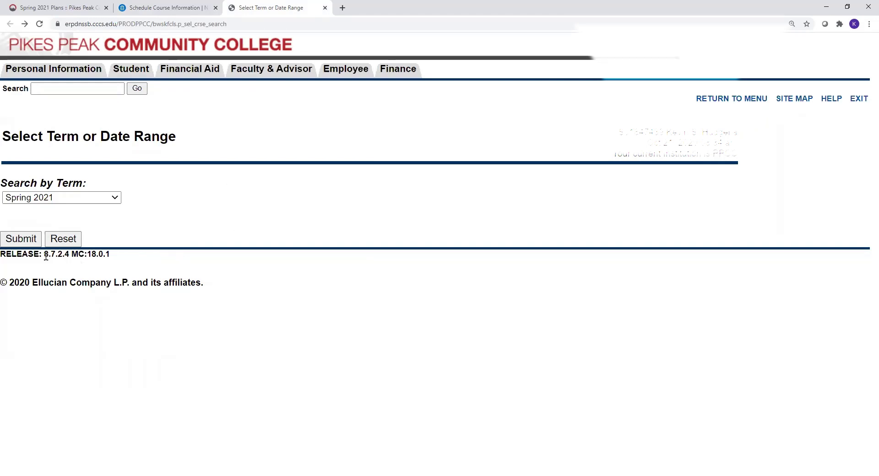
Step: Submit Spring 2021 as the term and open the advanced class search form
left_click(18, 198)
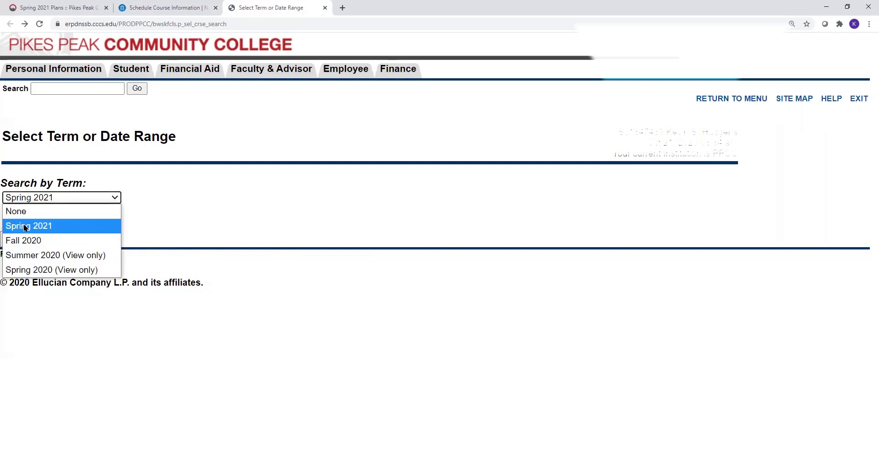
left_click(23, 224)
left_click(20, 238)
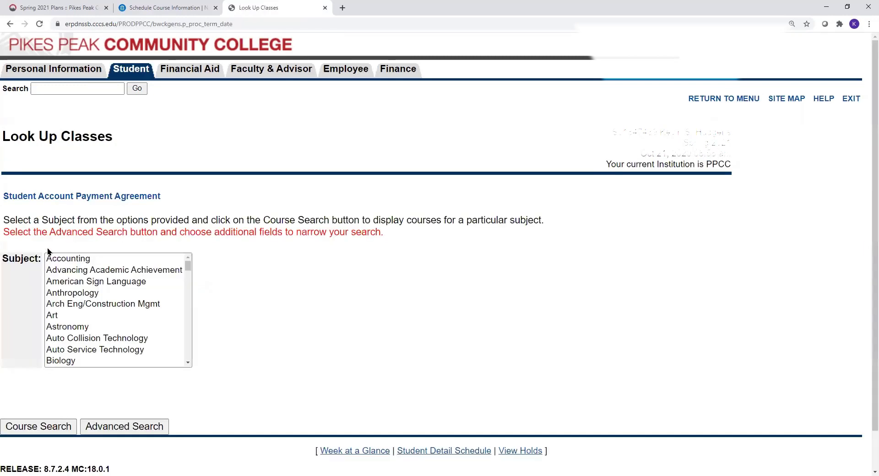
left_click(127, 425)
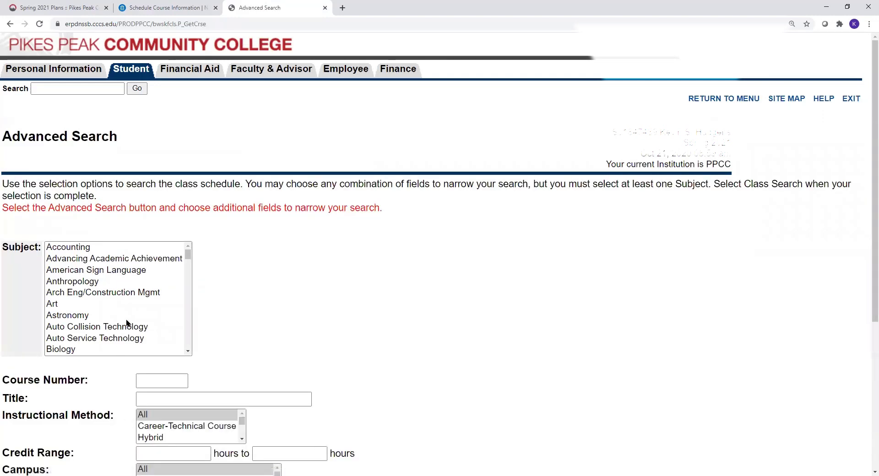
Step: Search English 121 WebCast sections, review the results, and return to Advanced Search
left_click(127, 319)
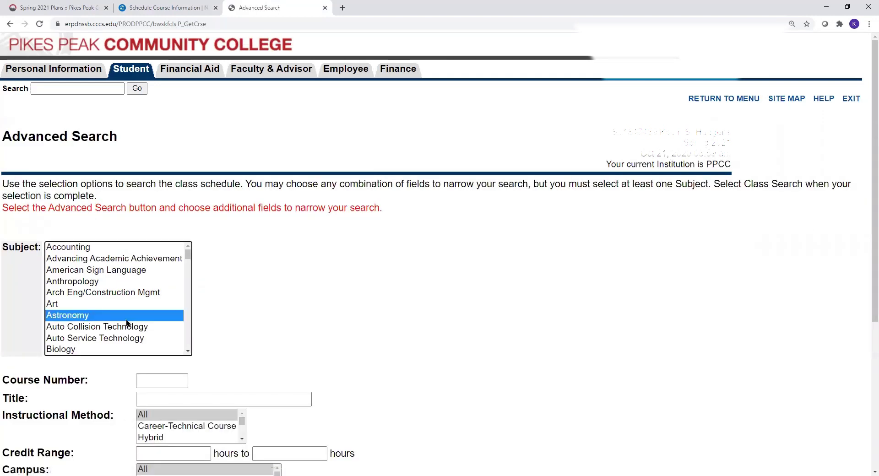
type("eng")
scroll(127, 323, "down", 1)
left_click(109, 325)
left_click(160, 381)
type("121")
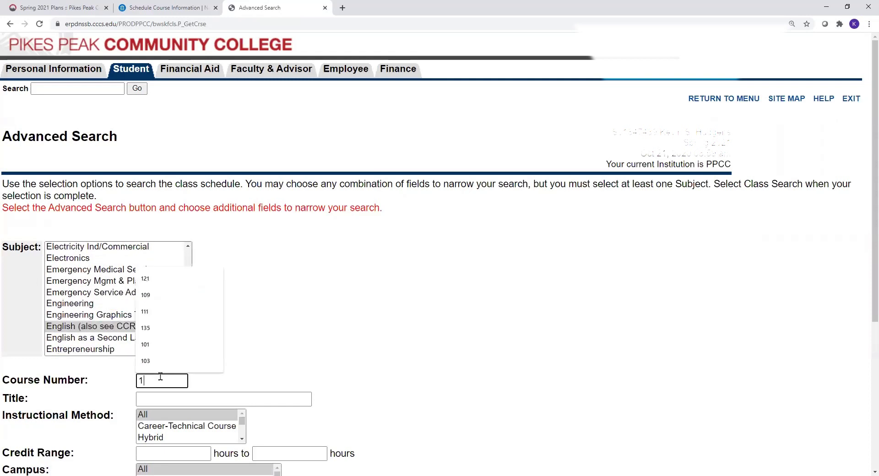
left_click(539, 268)
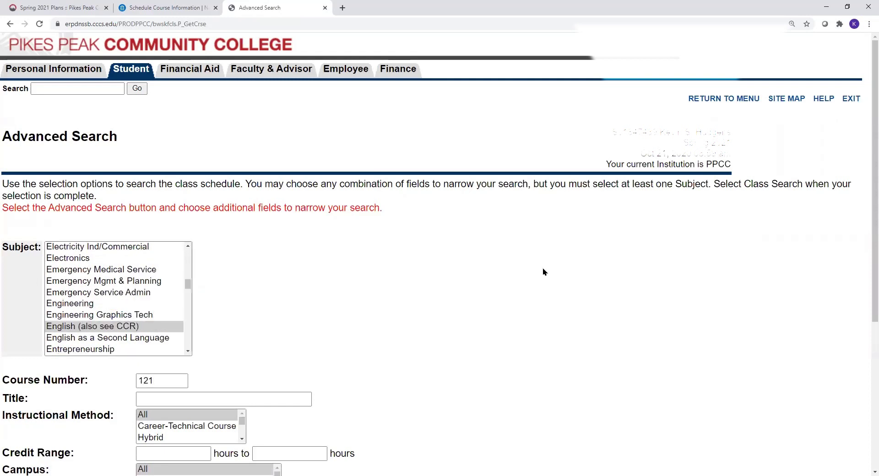
scroll(542, 268, "down", 4)
scroll(167, 257, "down", 3)
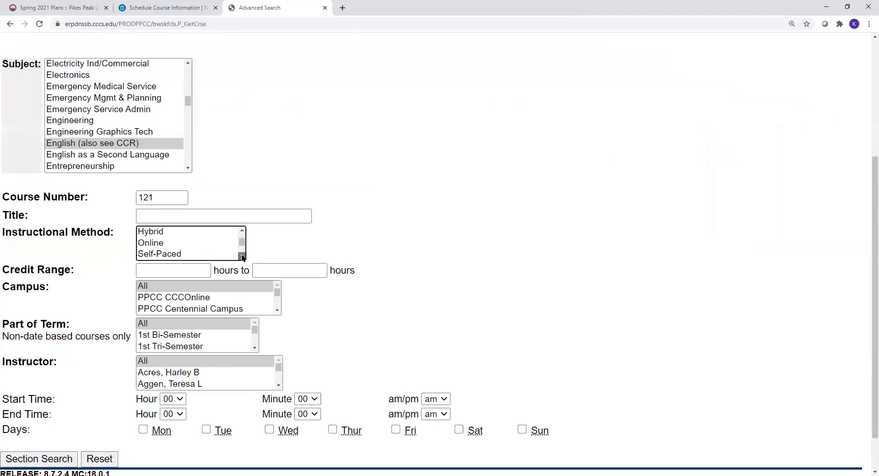
left_click(167, 255)
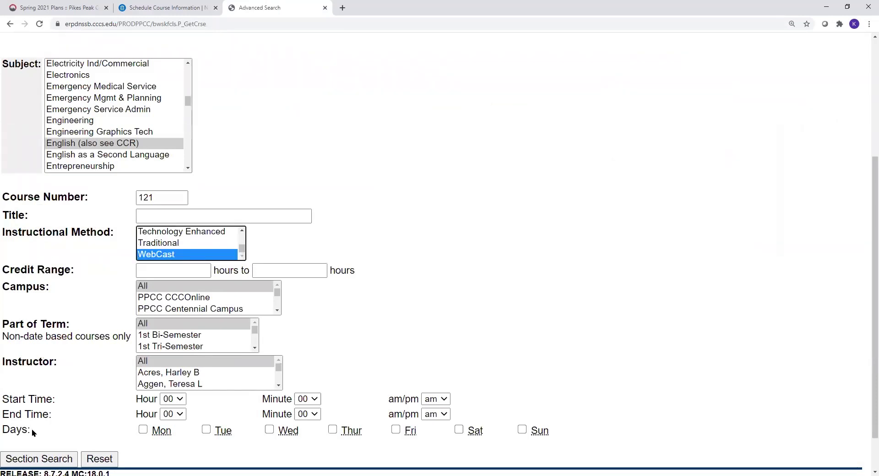
left_click(40, 458)
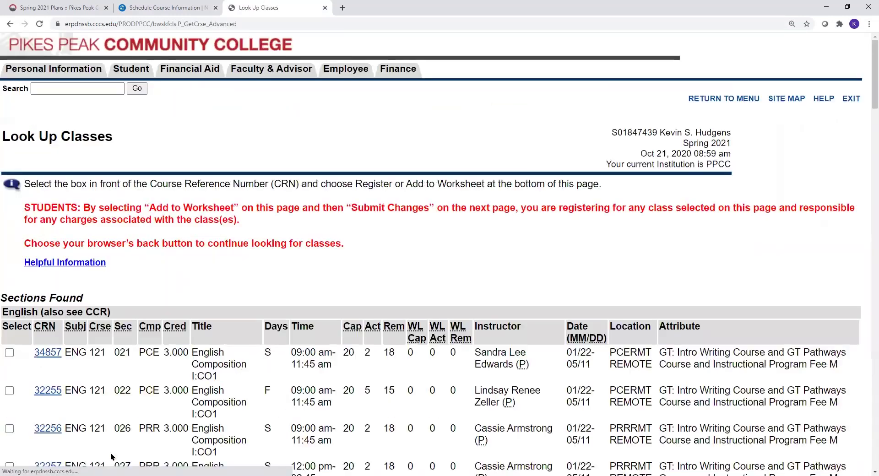
scroll(546, 311, "down", 3)
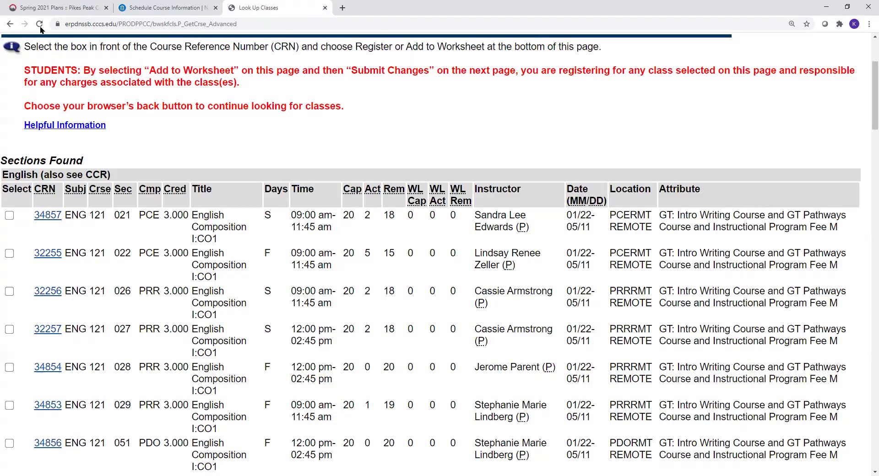
left_click(9, 23)
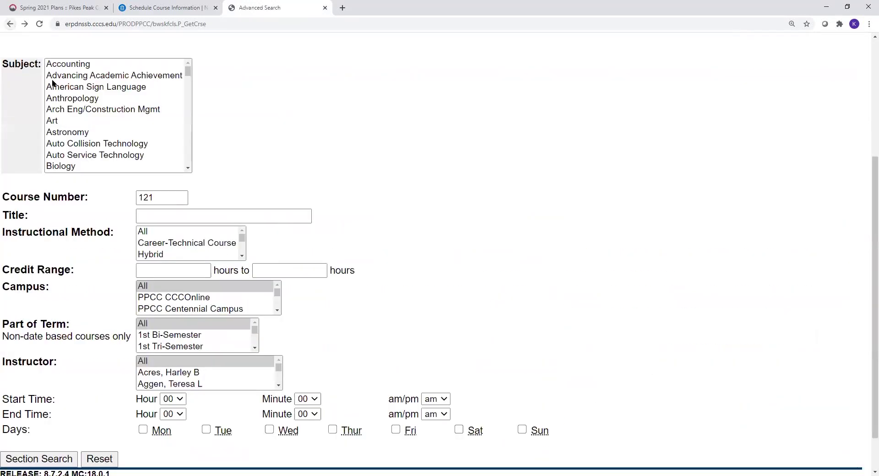
Step: Search Math 135 with Technology Enhanced method, check the HYFLEX result, and go back
left_click(79, 104)
key("m")
key("m")
key("m")
key("m")
key("m")
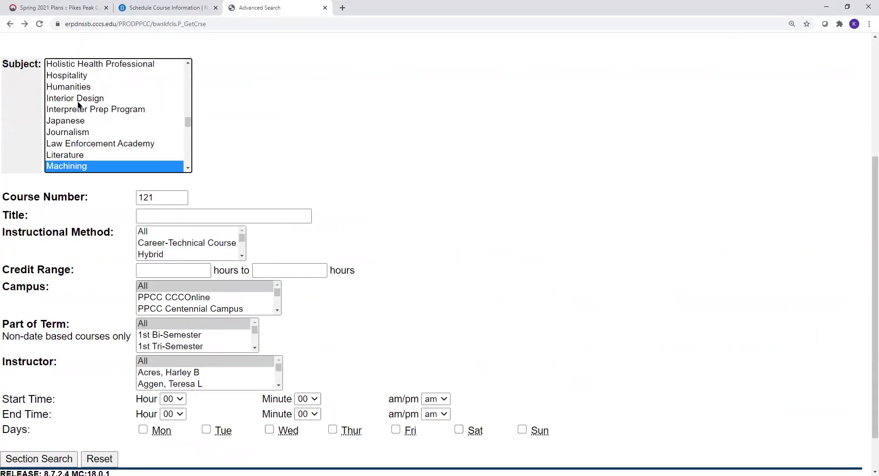
left_click(173, 196)
key("ctrl+a")
type("135")
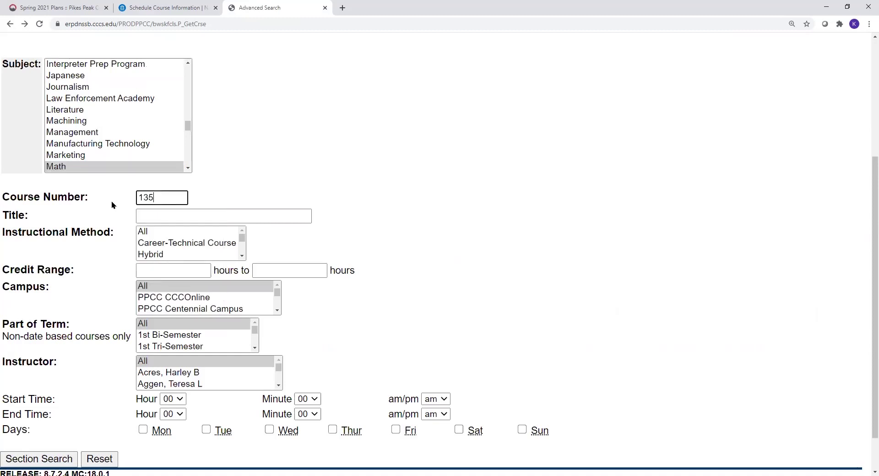
left_click(241, 256)
left_click(241, 258)
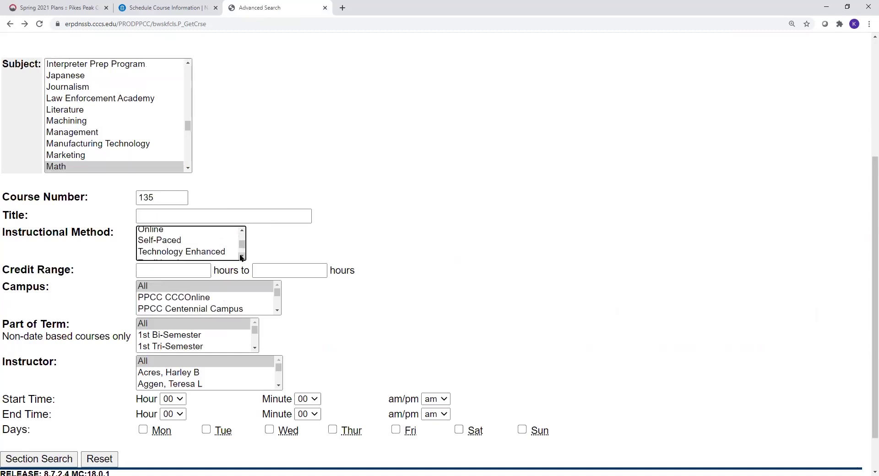
left_click(212, 253)
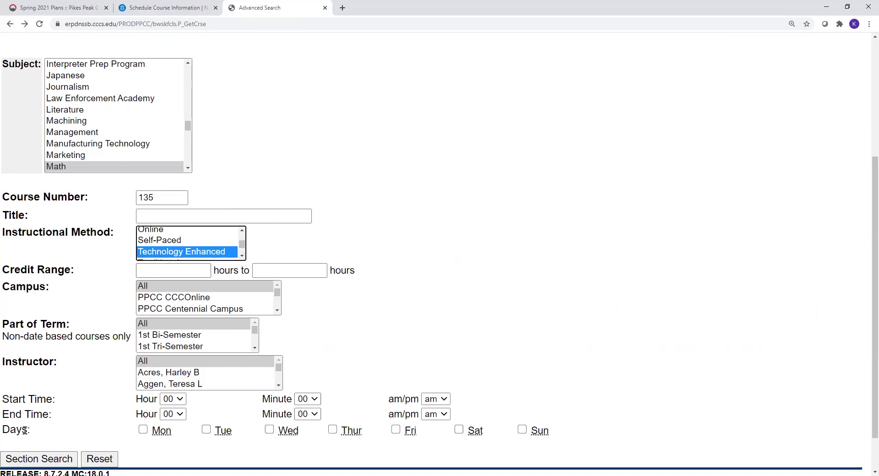
left_click(36, 460)
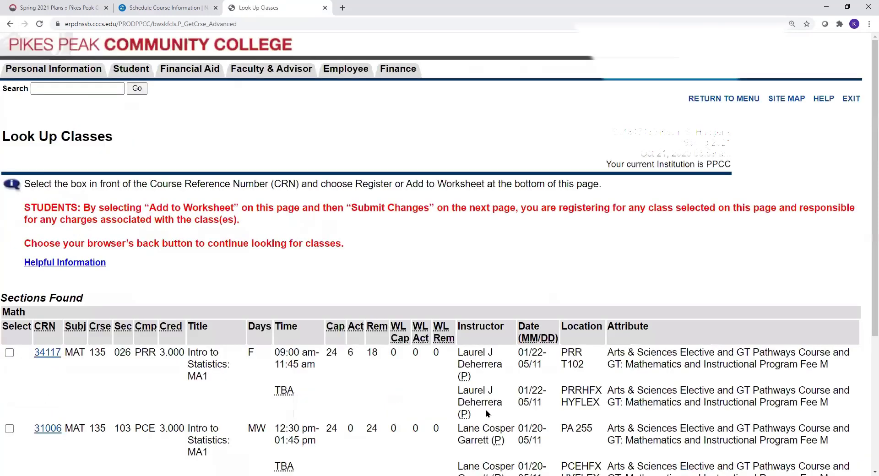
left_click_drag(561, 403, 601, 405)
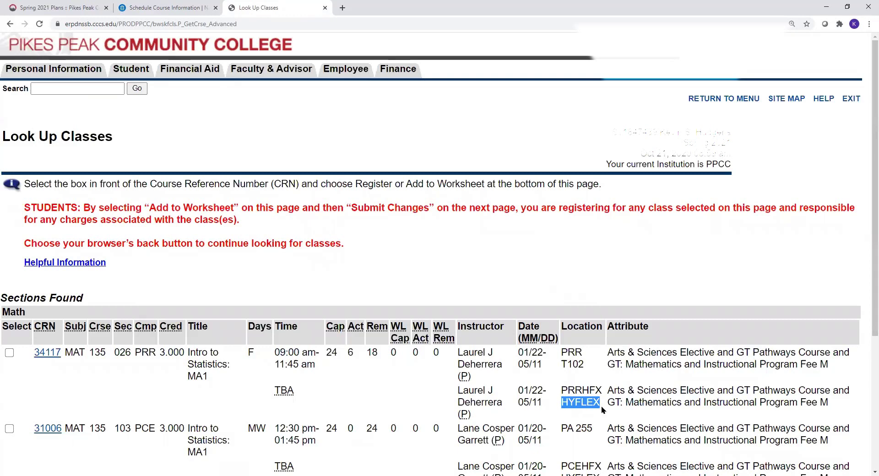
left_click(602, 403)
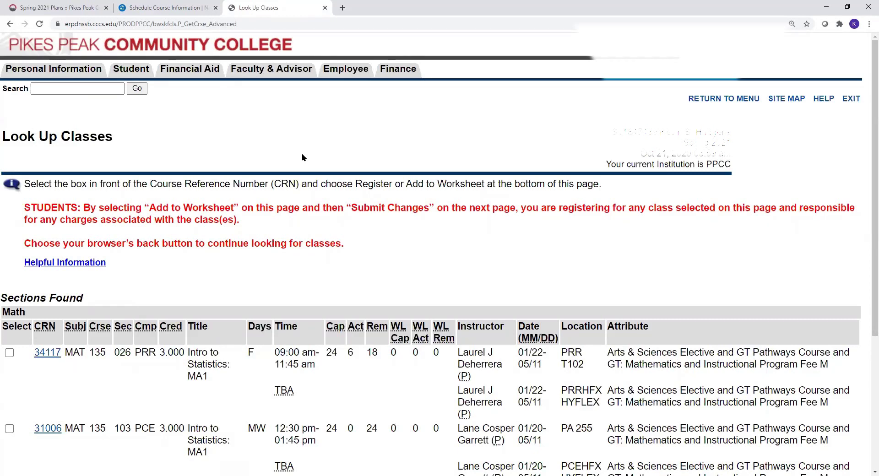
left_click(9, 24)
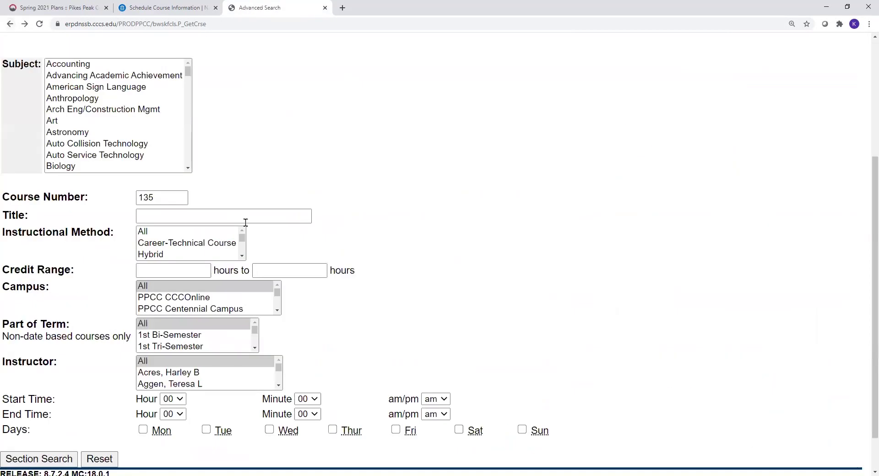
Step: Rerun MAT 135 with method All at PPCC Centennial Campus, noting REMOTE and PA 255 locations
left_click(145, 230)
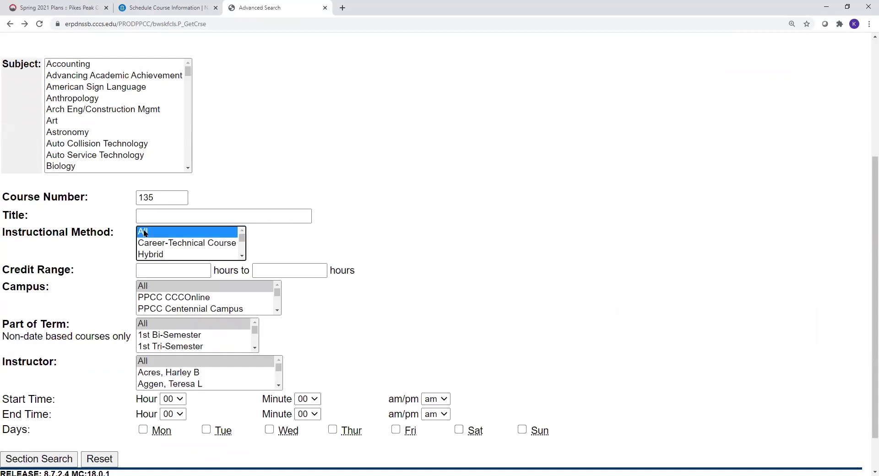
left_click(178, 310)
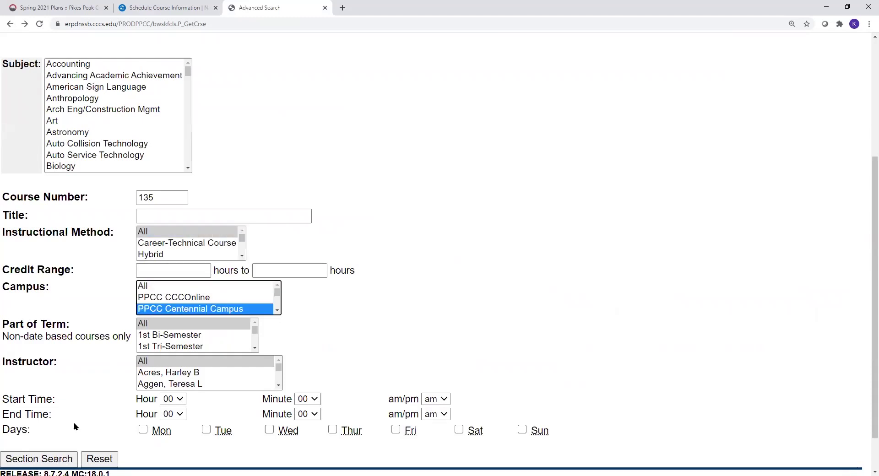
left_click(55, 456)
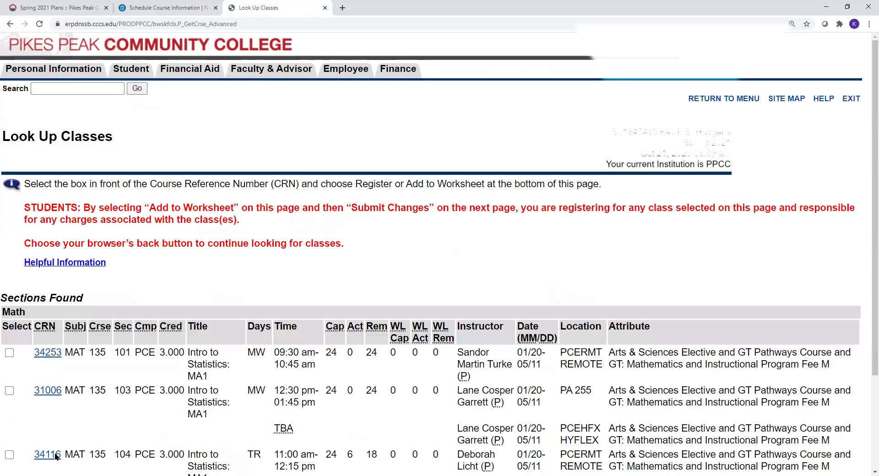
scroll(265, 363, "down", 3)
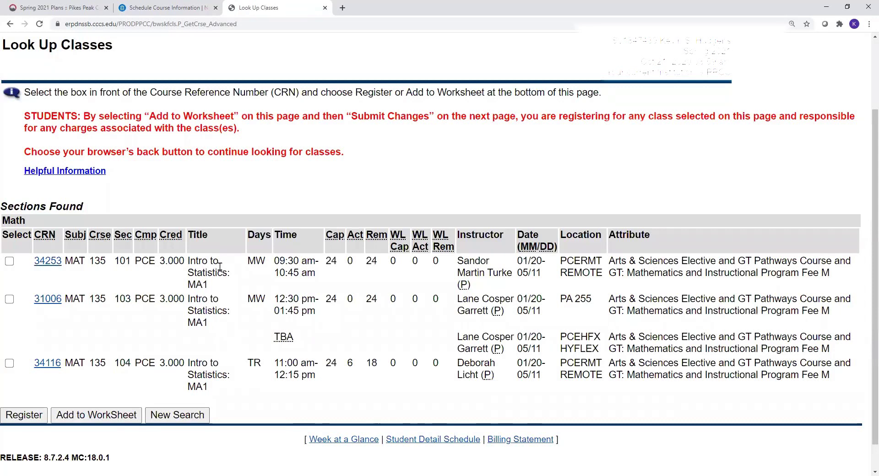
left_click_drag(565, 344, 590, 346)
left_click(589, 344)
left_click_drag(566, 272, 596, 272)
left_click(574, 297)
left_click_drag(566, 298, 591, 298)
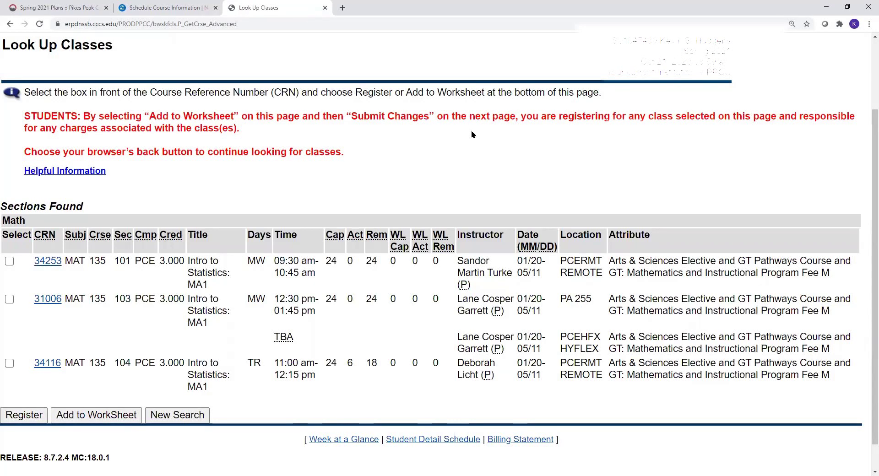
left_click(9, 24)
left_click(97, 89)
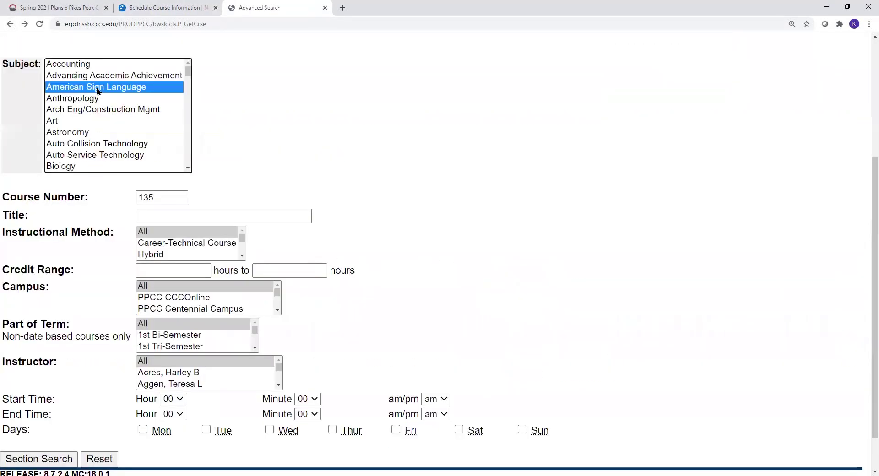
Step: Search Welding 121 at PPCC Centennial Campus, note room PB 211, and go back
key("w")
key("e")
key("Tab")
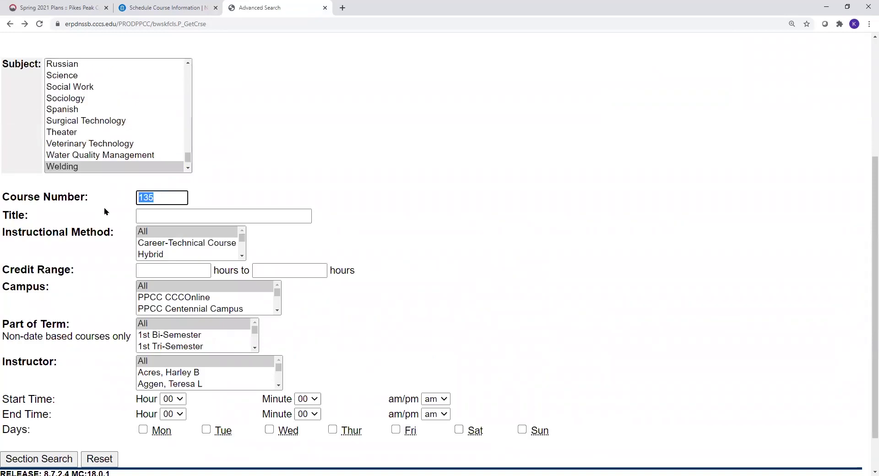
type("121")
left_click(184, 299)
left_click(186, 308)
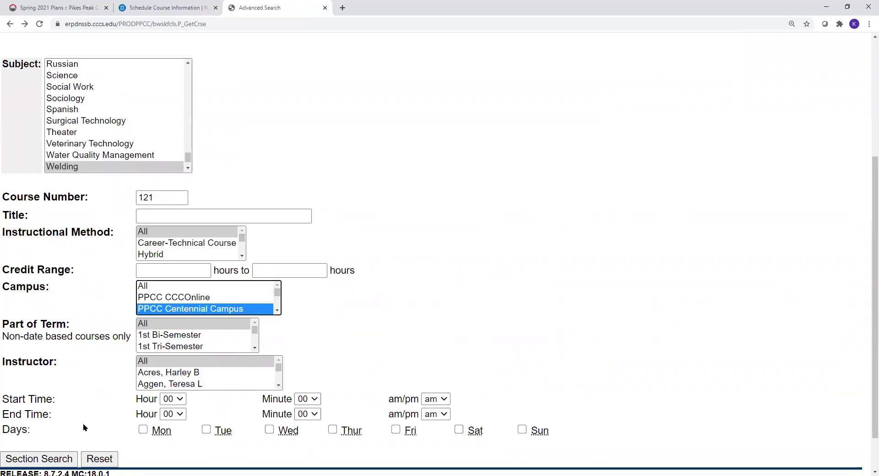
left_click(50, 456)
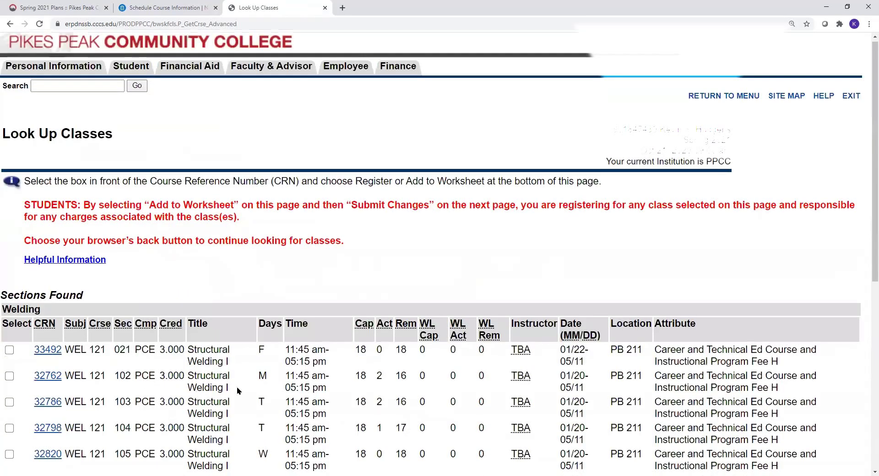
scroll(237, 386, "down", 3)
left_click_drag(610, 213, 644, 214)
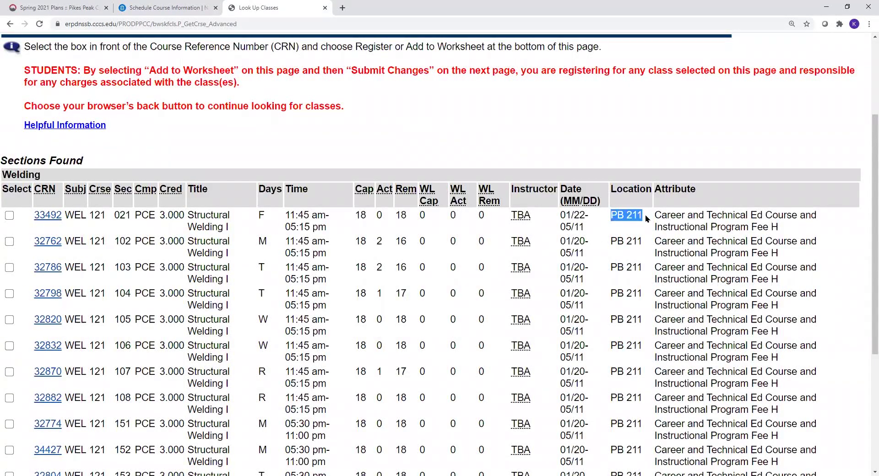
left_click(636, 241)
left_click(10, 24)
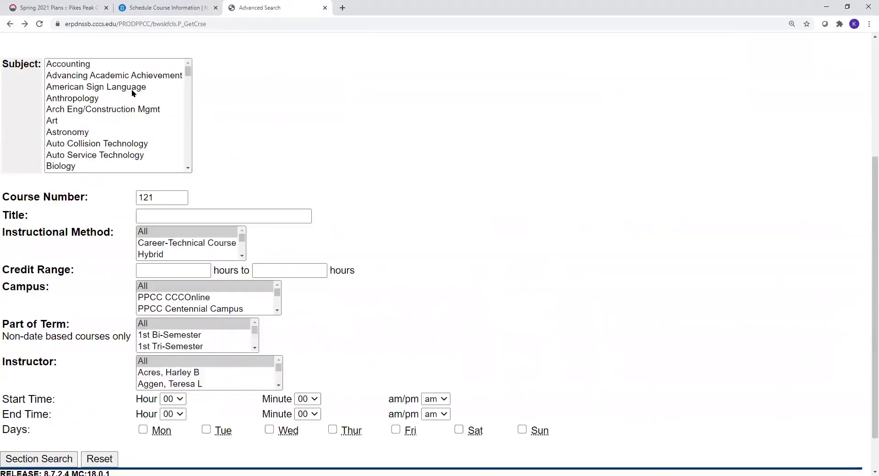
Step: Search History 121 at PPCC Online Campus, finding CRNs 32713, 35053 and 32923
left_click(104, 109)
type("hi")
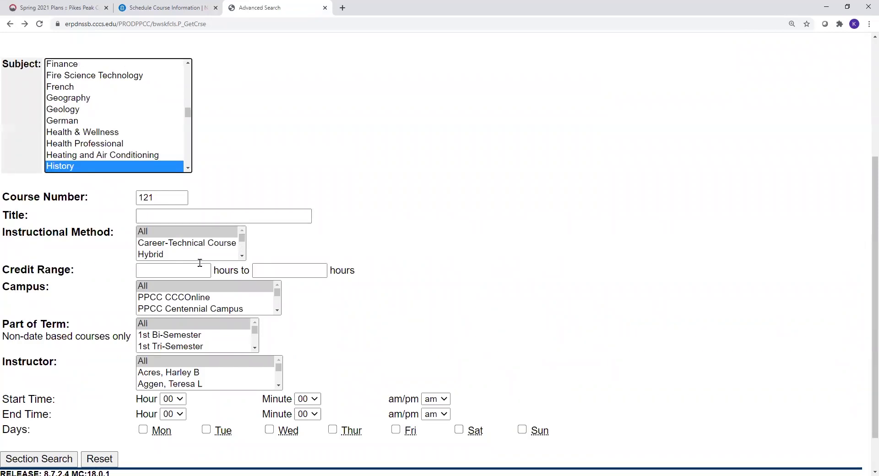
left_click(277, 310)
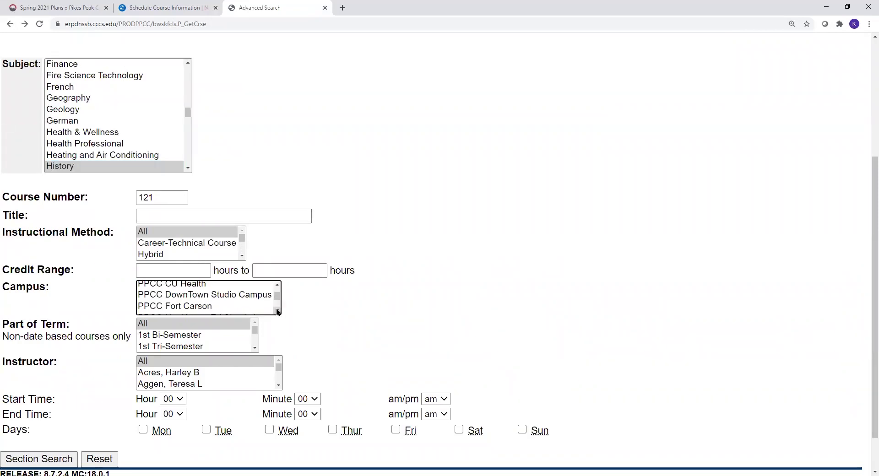
left_click(212, 304)
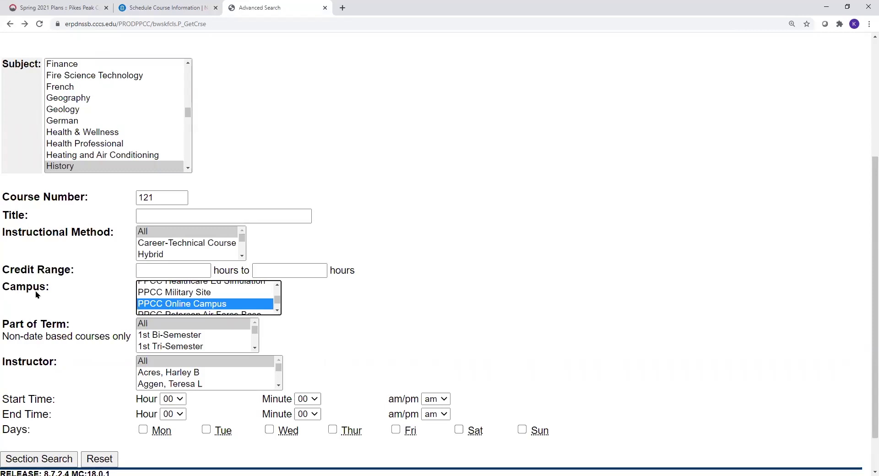
left_click(40, 458)
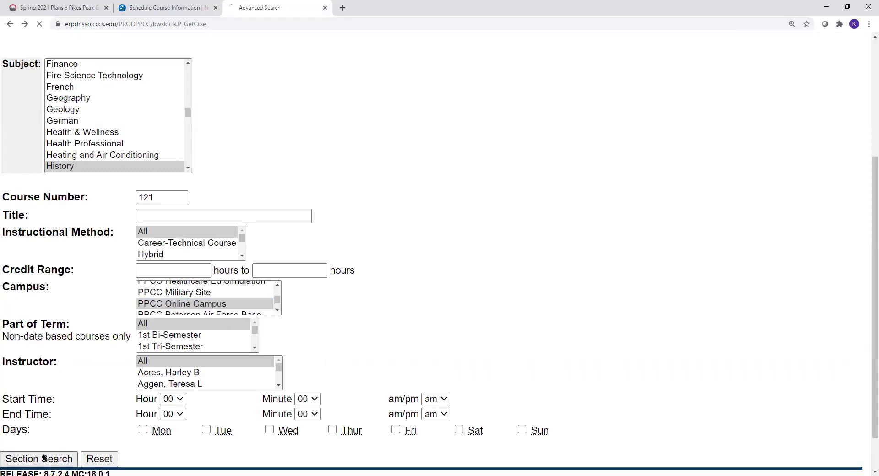
double_click(595, 364)
left_click(599, 366)
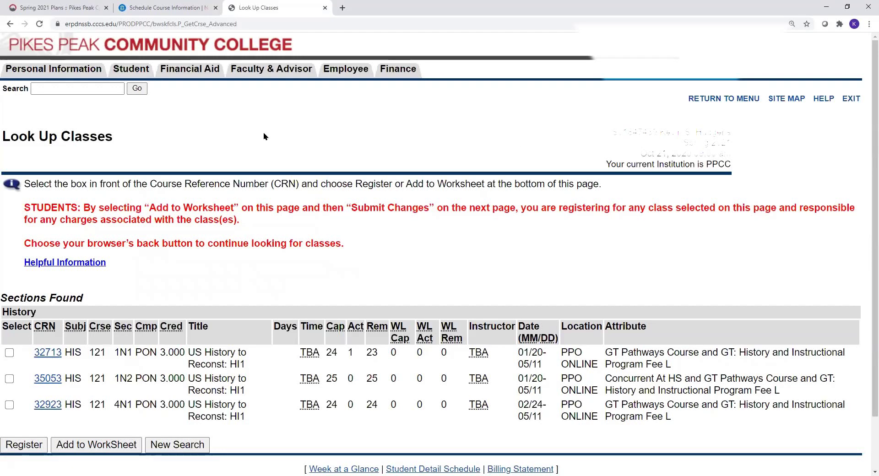
Step: Return to the Spring 2021 Plans page, scroll to its top, and select the page title
left_click(76, 8)
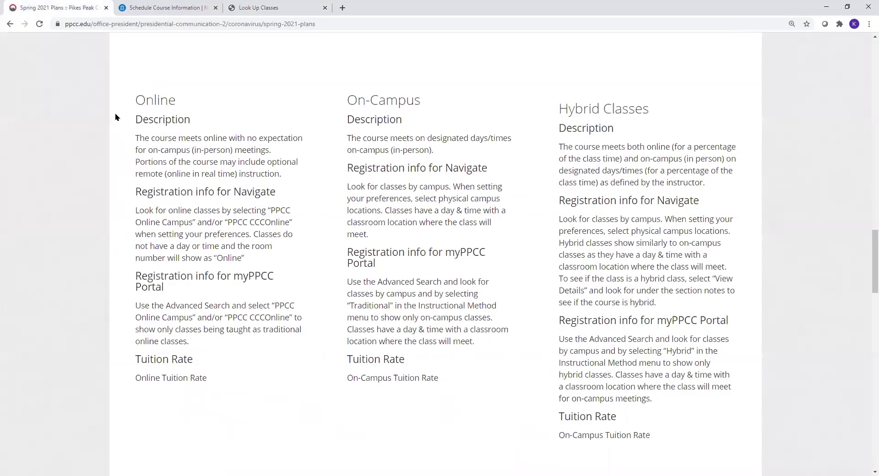
scroll(120, 138, "up", 15)
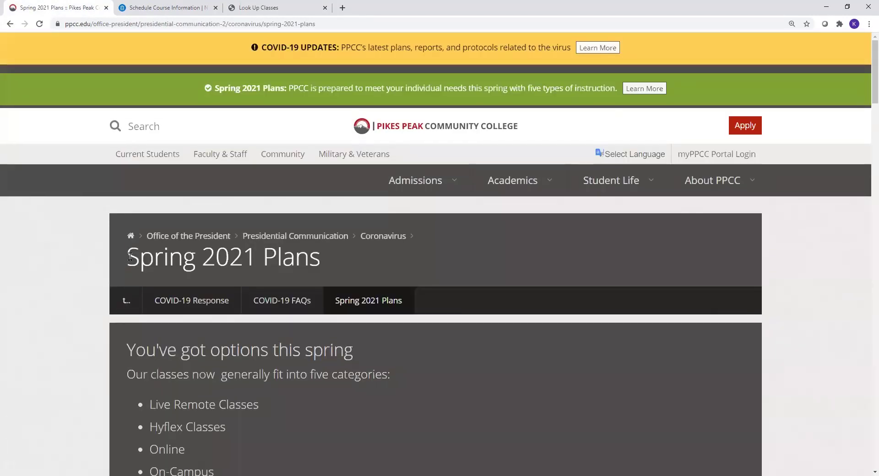
left_click_drag(130, 257, 321, 262)
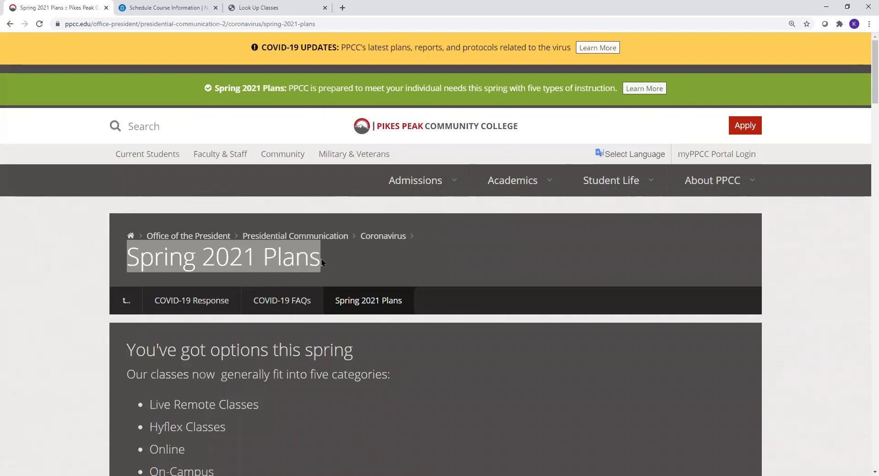